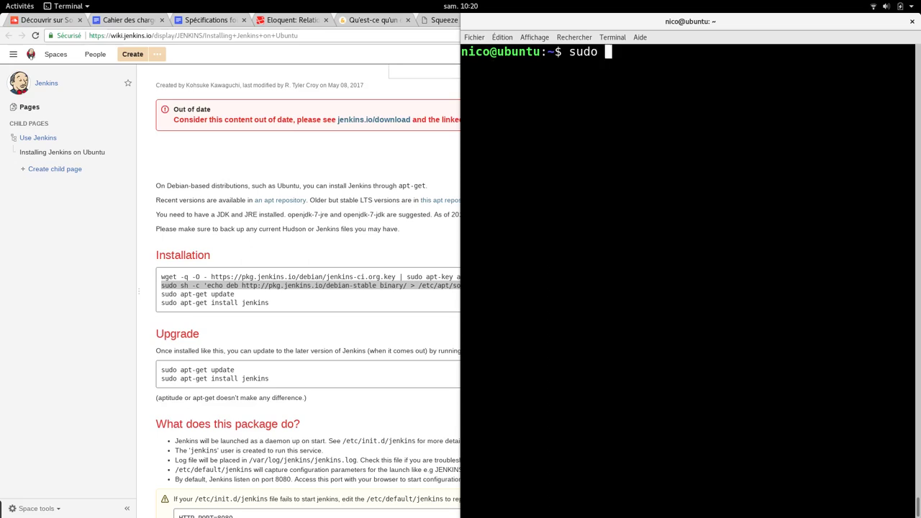
- Install the jenkins package with apt install jenkins, answer O to confirm, then clear the terminal
{"action": "type", "text": "isnta"}
{"action": "key", "text": "BackSpace"}
{"action": "key", "text": "BackSpace"}
{"action": "type", "text": "c"}
{"action": "key", "text": "BackSpace"}
{"action": "key", "text": "BackSpace"}
{"action": "key", "text": "BackSpace"}
{"action": "key", "text": "BackSpace"}
{"action": "type", "text": "install "}
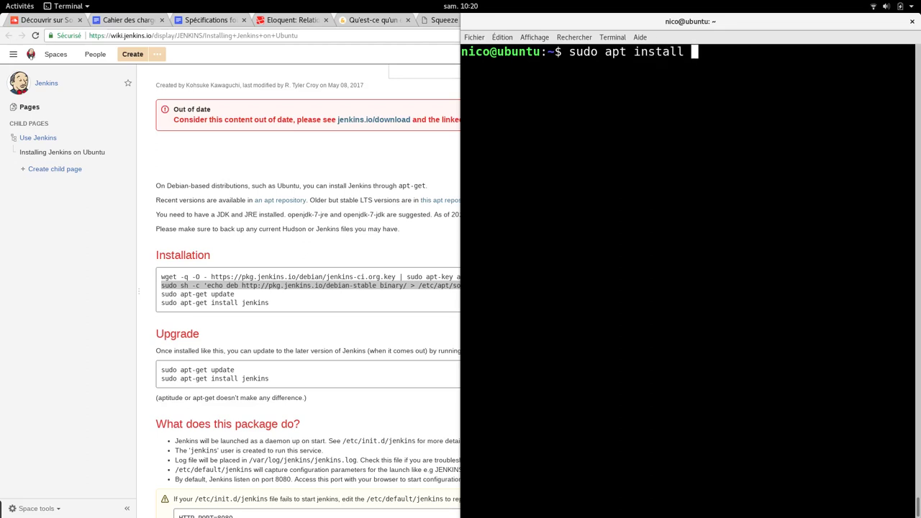
{"action": "type", "text": "jenkines"}
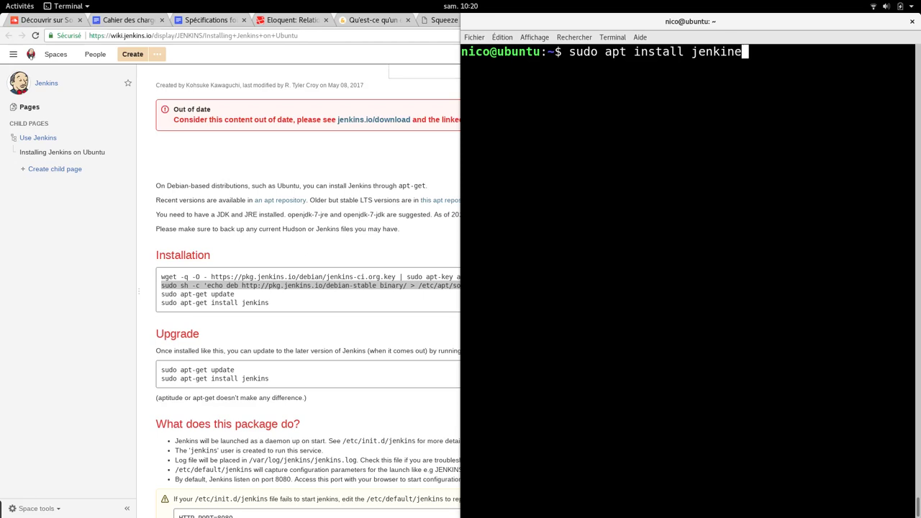
{"action": "key", "text": "BackSpace"}
{"action": "key", "text": "BackSpace"}
{"action": "type", "text": "s"}
{"action": "key", "text": "Return"}
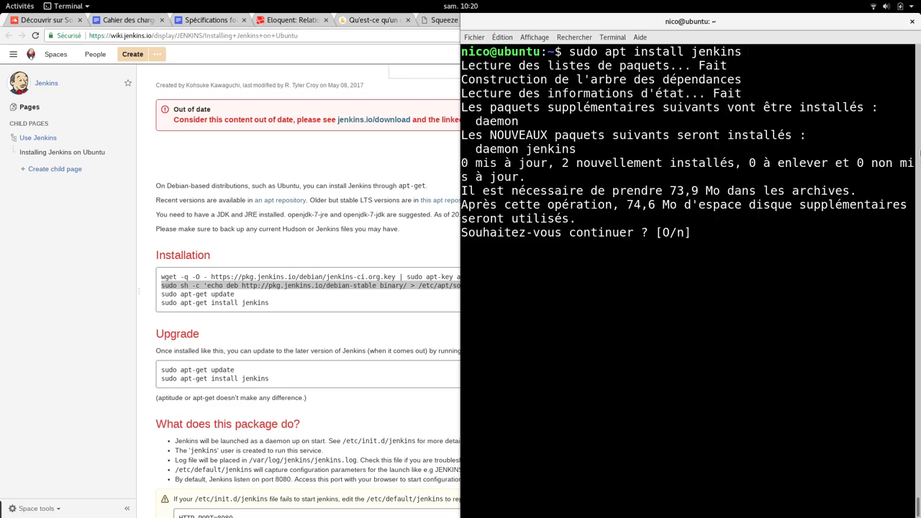
{"action": "type", "text": "O"}
{"action": "key", "text": "Return"}
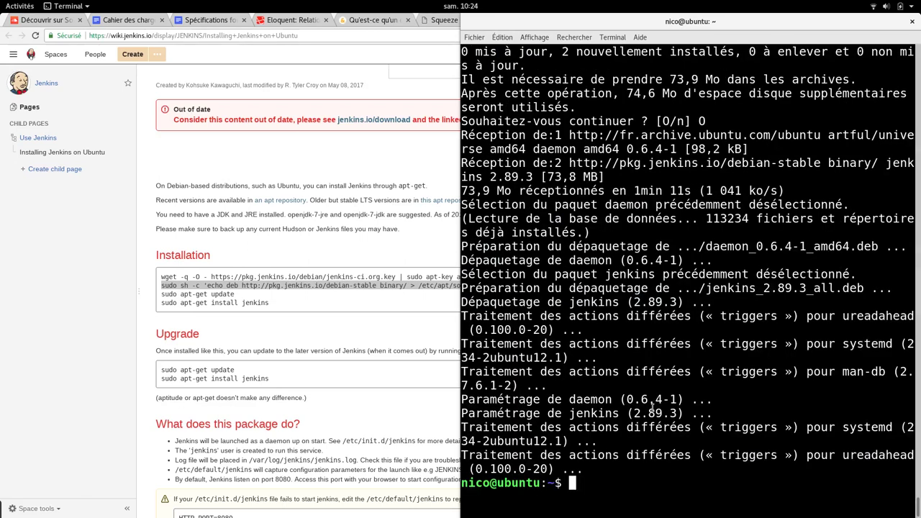
{"action": "key", "text": "ctrl+l"}
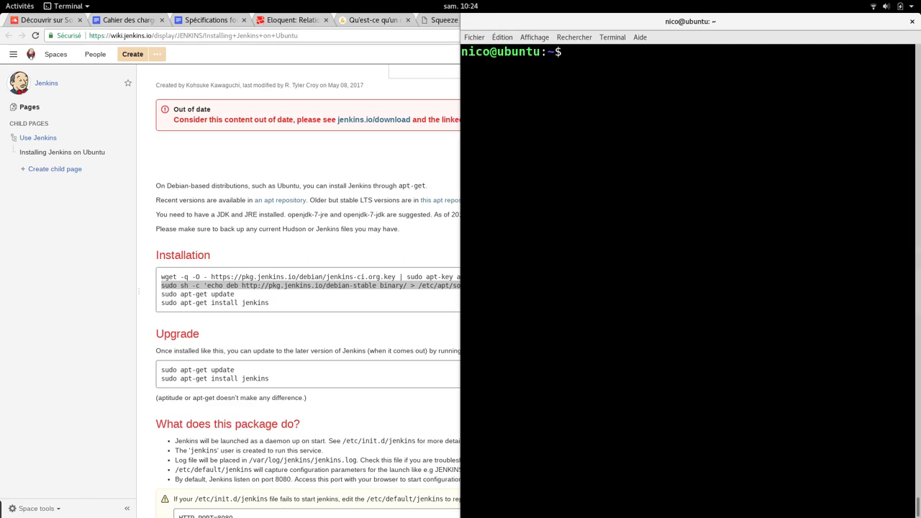
- Confirm the Jenkins service is active with sudo service jenkins status
{"action": "type", "text": "sudo service jenkins"}
{"action": "key", "text": "Return"}
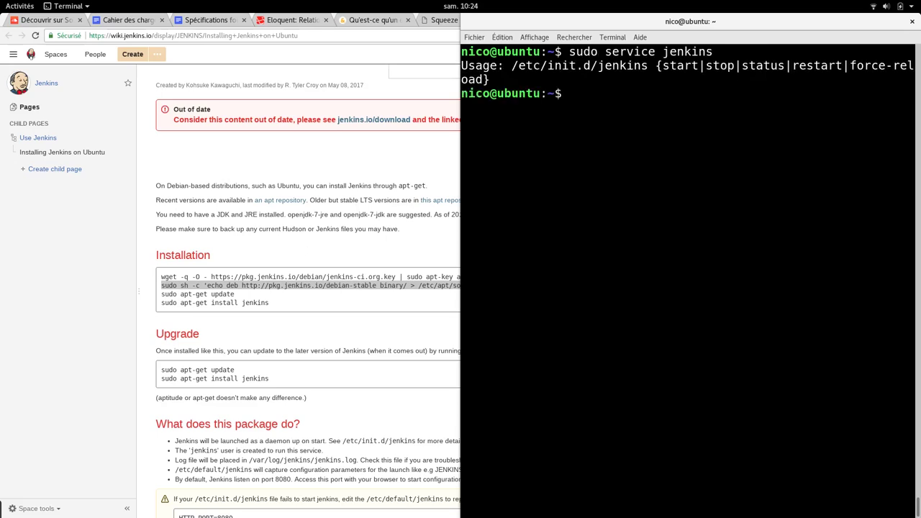
{"action": "key", "text": "Up"}
{"action": "type", "text": "status"}
{"action": "key", "text": "Return"}
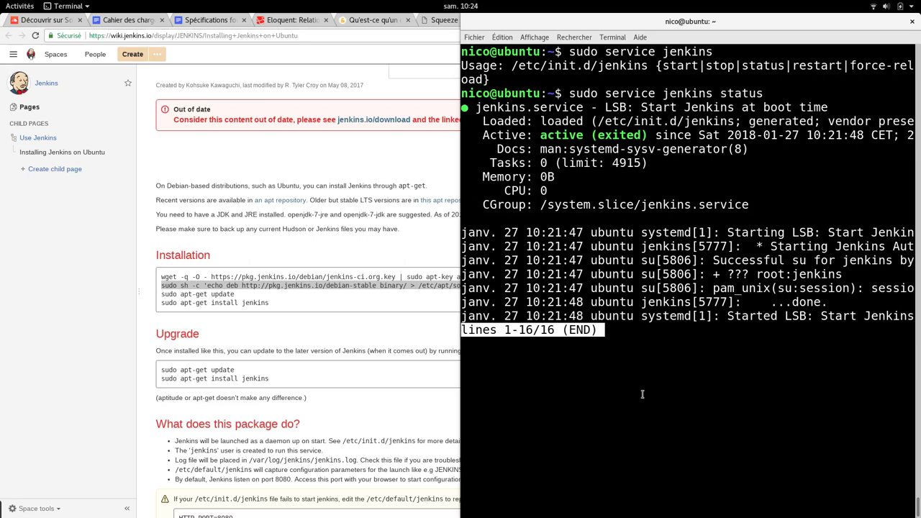
{"action": "key", "text": "q"}
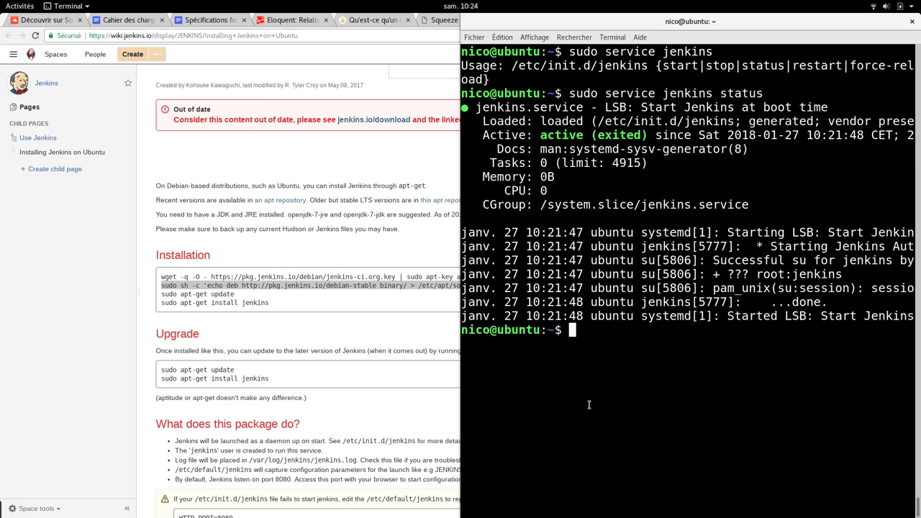
{"action": "key", "text": "ctrl+l"}
- Run ifconfig and select the machine's IP address 192.168.0.15
{"action": "type", "text": "ifconfig"}
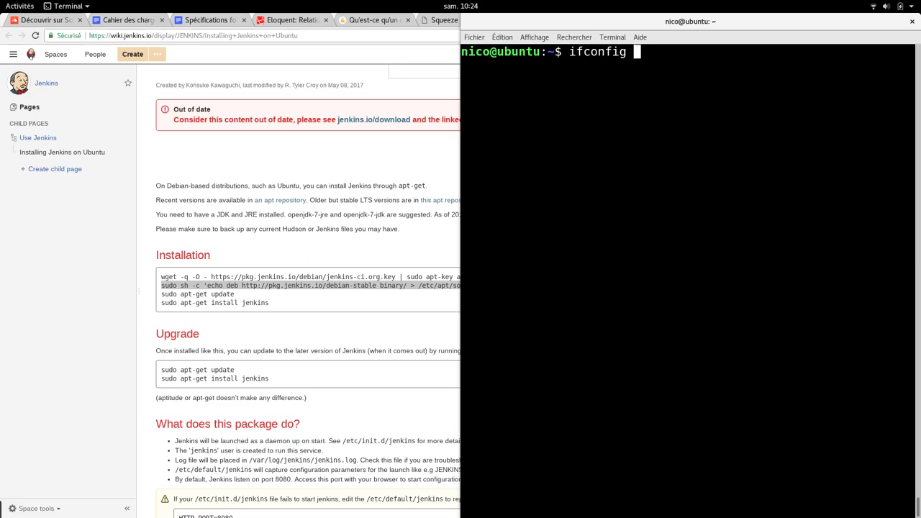
{"action": "key", "text": "Return"}
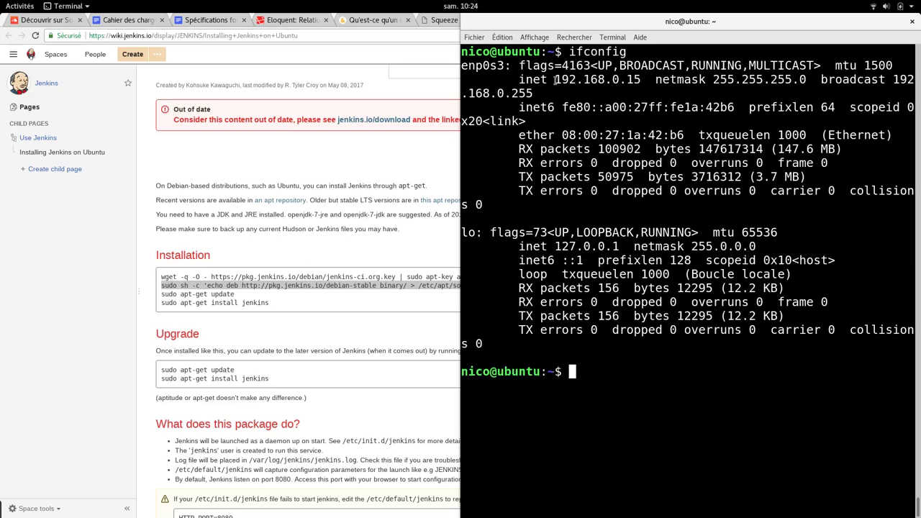
{"action": "left_click_drag", "start_coordinate": [555, 79], "coordinate": [639, 79]}
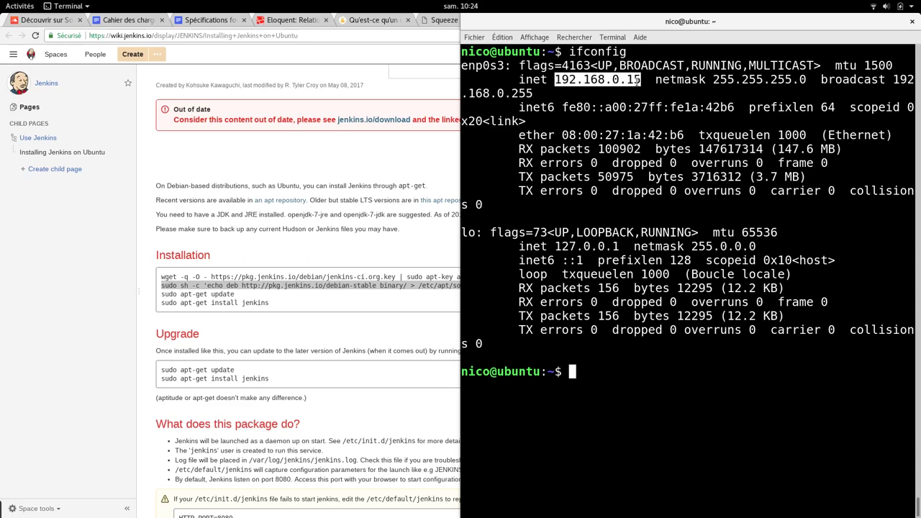
{"action": "left_click", "coordinate": [355, 165]}
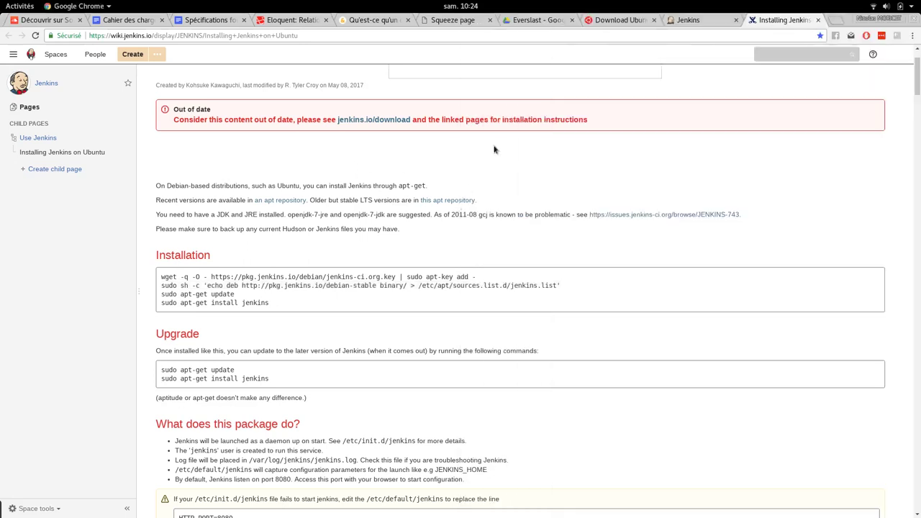
- Load 192.168.0.15:8080 in a new Chrome tab
{"action": "left_click", "coordinate": [834, 20]}
{"action": "type", "text": "192.168.0.15"}
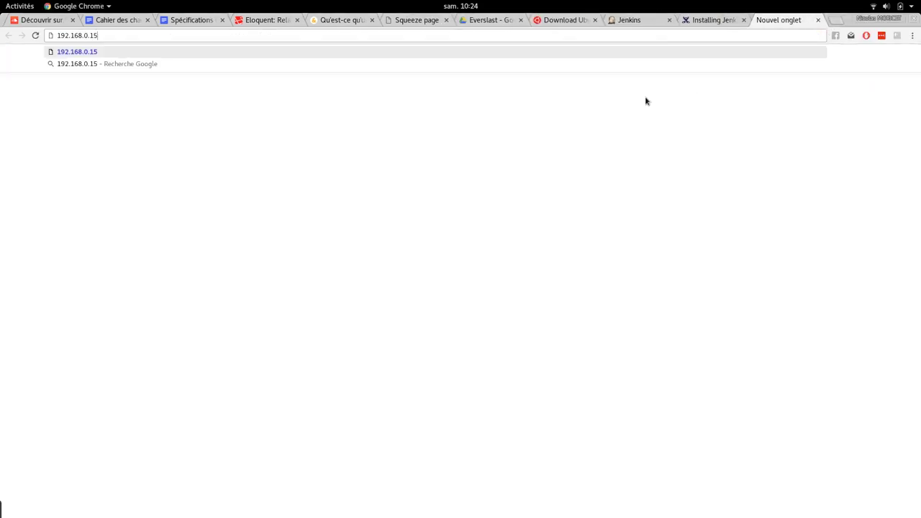
{"action": "type", "text": ":8080"}
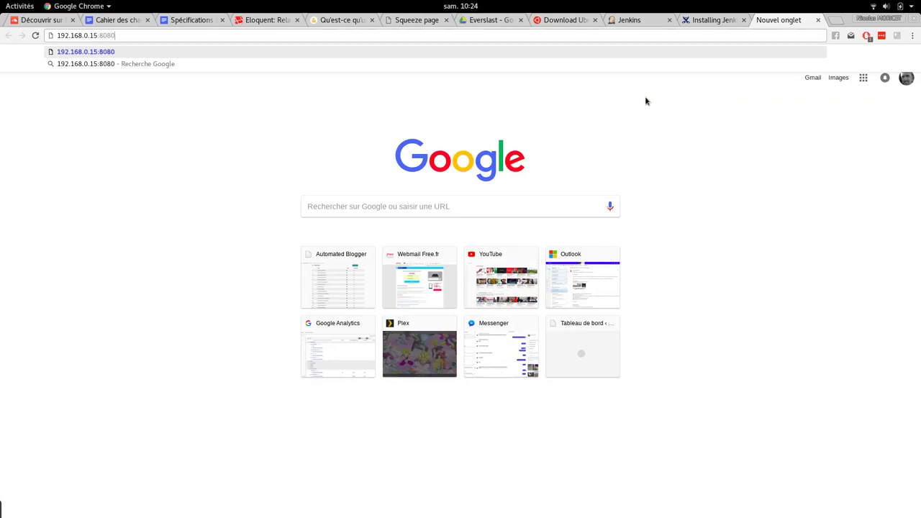
{"action": "key", "text": "Return"}
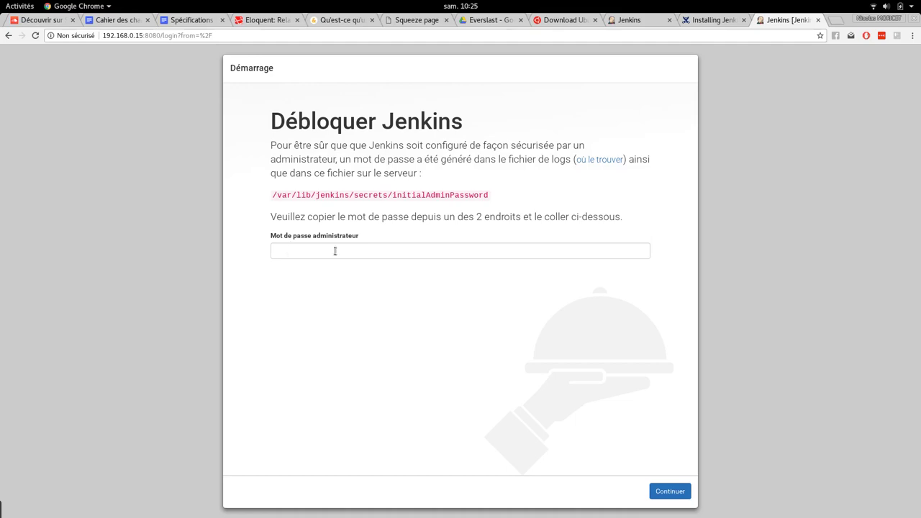
- Display the initialAdminPassword file in the terminal using sudo less
{"action": "left_click_drag", "start_coordinate": [273, 194], "coordinate": [490, 200]}
{"action": "key", "text": "ctrl+c"}
{"action": "key", "text": "alt+Tab"}
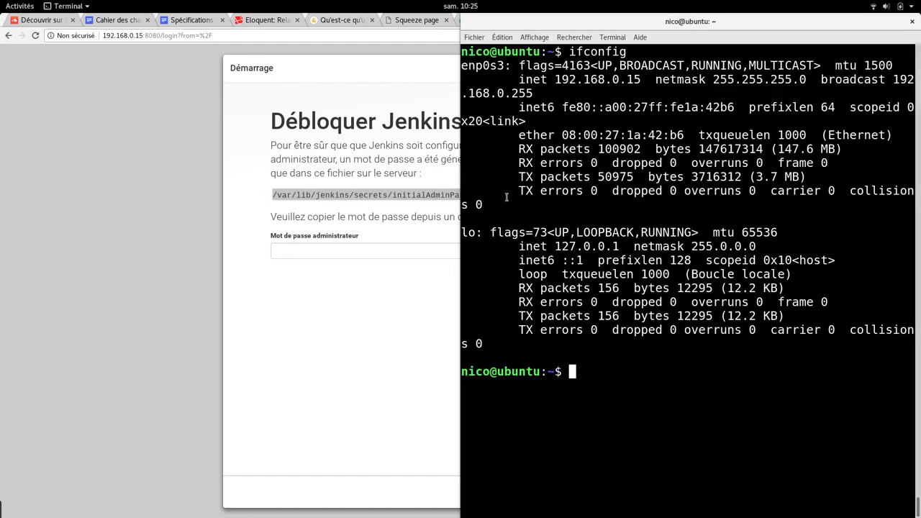
{"action": "key", "text": "ctrl+l"}
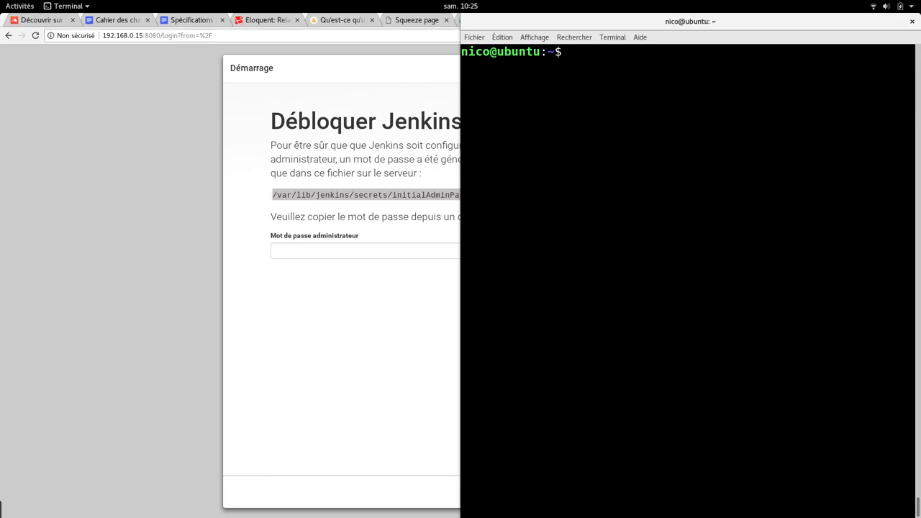
{"action": "type", "text": "less"}
{"action": "key", "text": "ctrl+shift+v"}
{"action": "key", "text": "Return"}
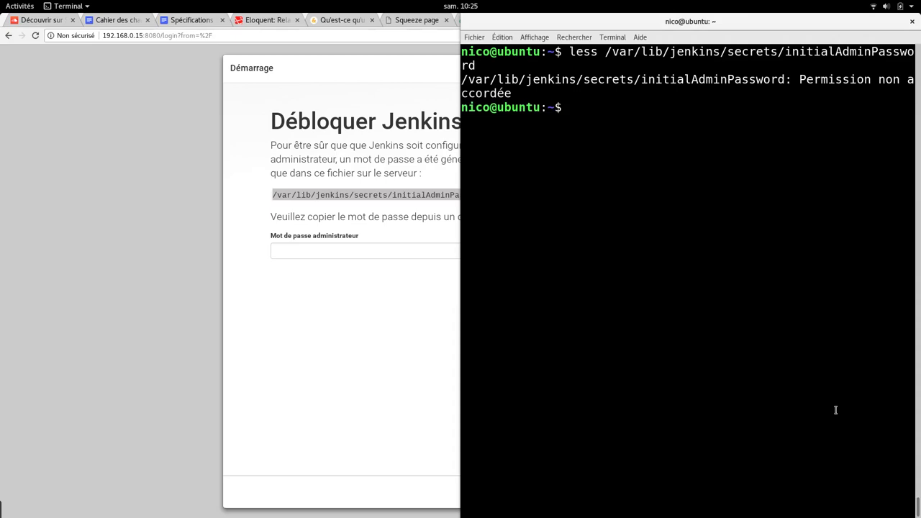
{"action": "key", "text": "Up"}
{"action": "key", "text": "Home"}
{"action": "type", "text": "sudo"}
{"action": "key", "text": "Return"}
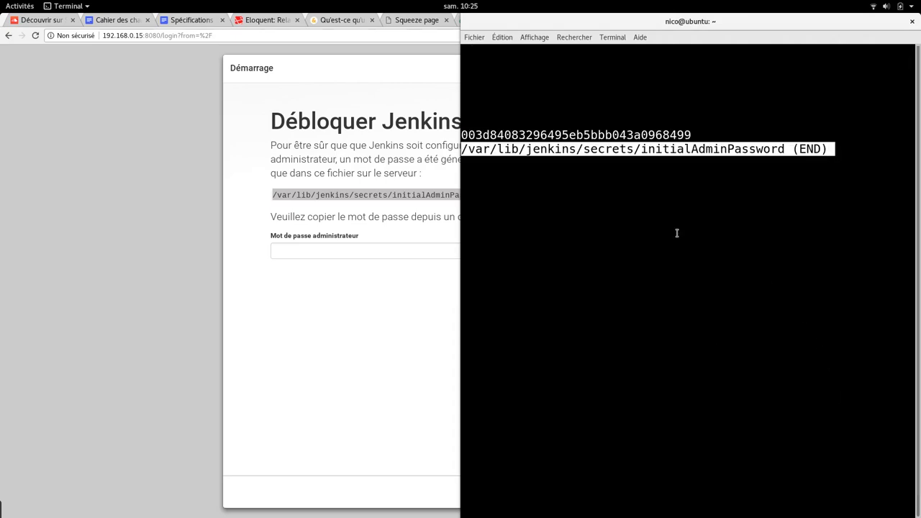
- Copy the initial admin password into Jenkins' Mot de passe administrateur field
{"action": "left_click_drag", "start_coordinate": [462, 134], "coordinate": [690, 135]}
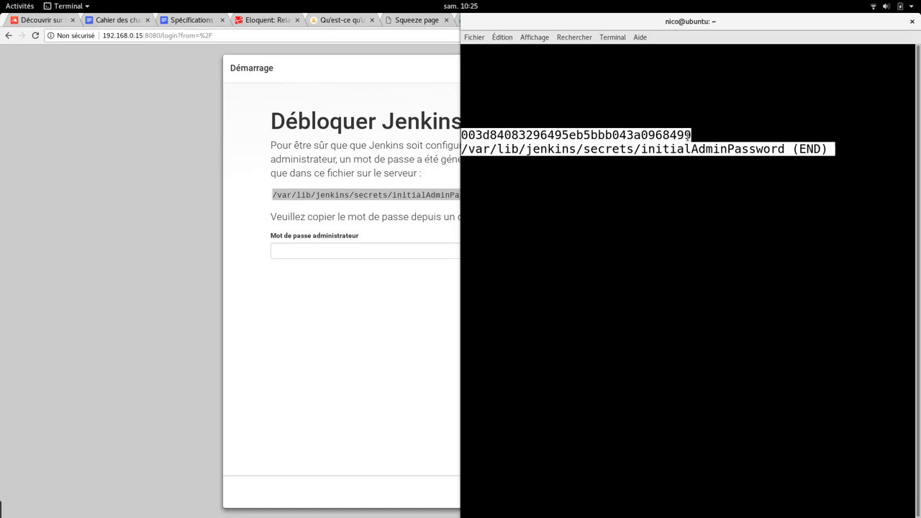
{"action": "left_click", "coordinate": [297, 253]}
{"action": "key", "text": "ctrl+v"}
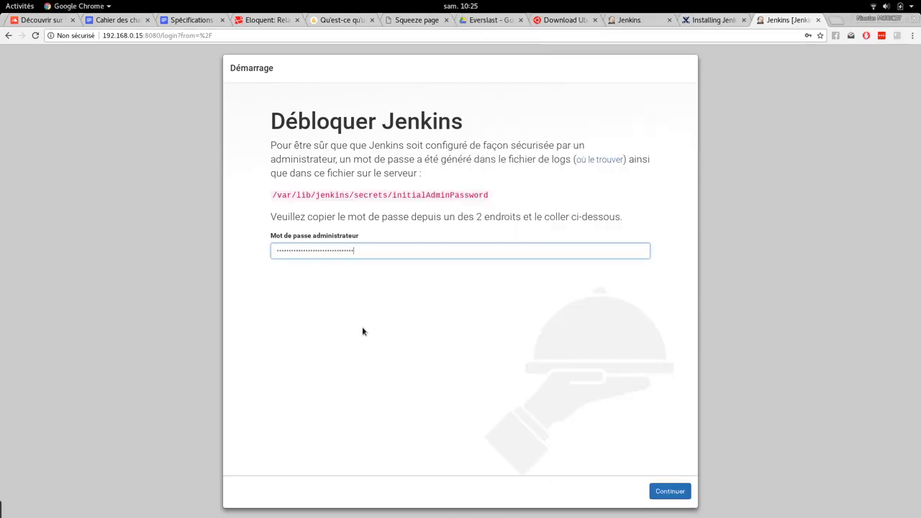
- Unlock Jenkins with Continuer and decline the Smart Lock and LastPass password-saving offers
{"action": "left_click", "coordinate": [675, 493]}
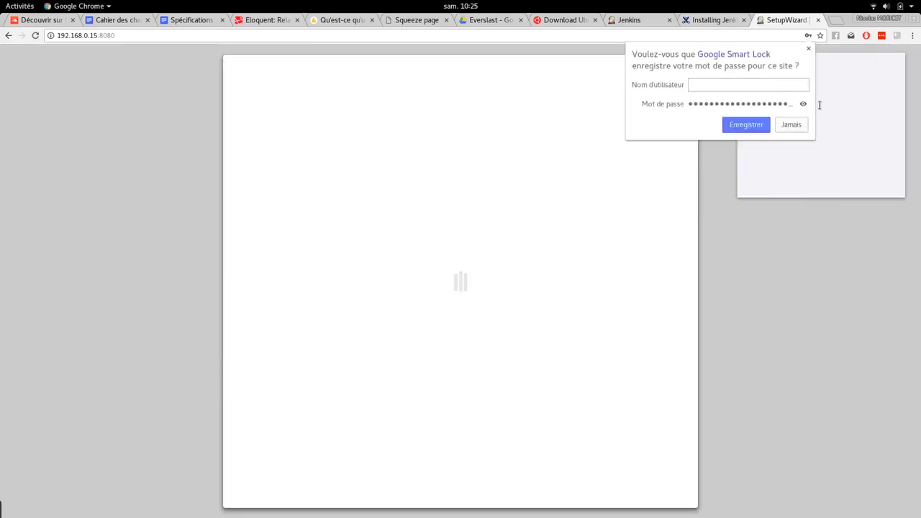
{"action": "left_click", "coordinate": [790, 126]}
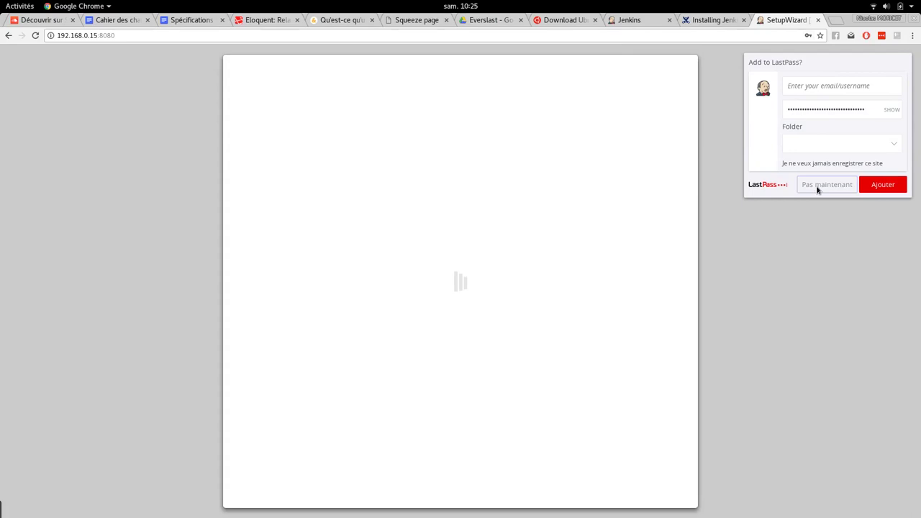
{"action": "left_click", "coordinate": [818, 184]}
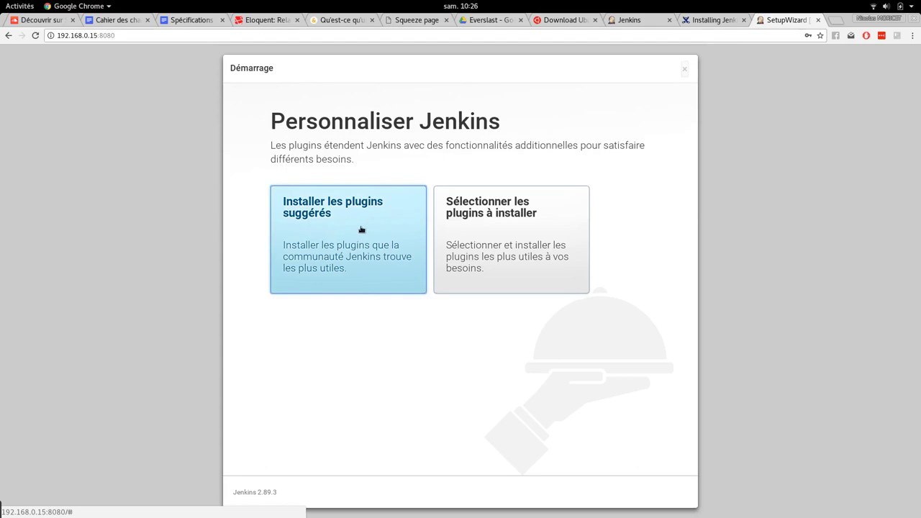
- Choose 'Installer les plugins suggérés' to install the suggested plugins
{"action": "left_click", "coordinate": [283, 211]}
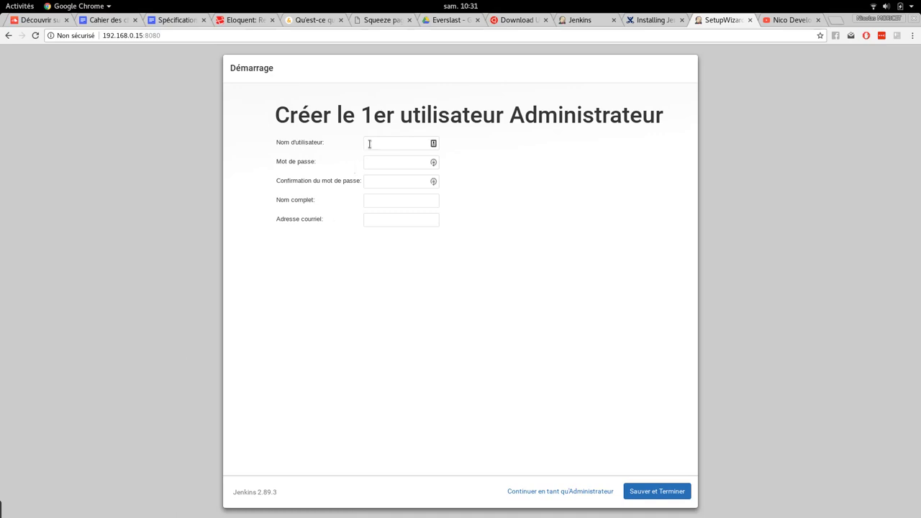
- Fill in the admin username, password, confirmation, full name and saved e-mail, then Sauver et Terminer
{"action": "left_click", "coordinate": [369, 144]}
{"action": "type", "text": "nico"}
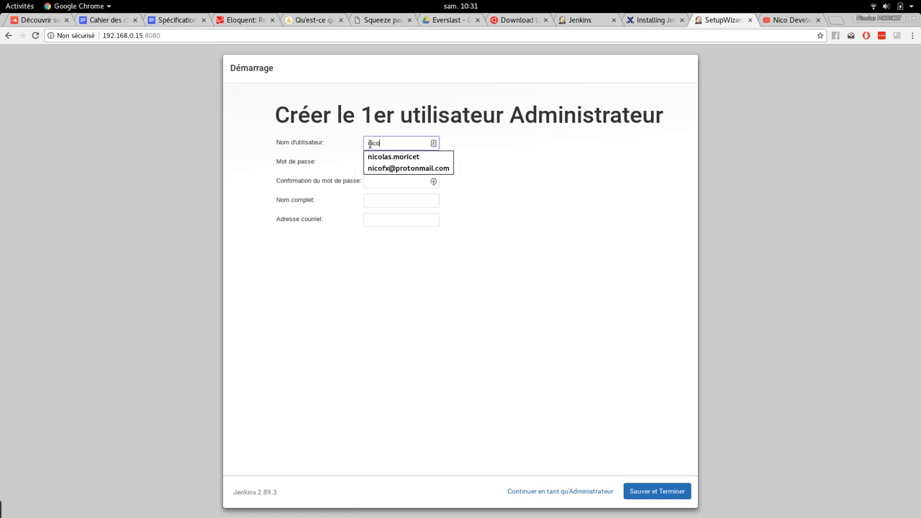
{"action": "left_click", "coordinate": [595, 168]}
{"action": "left_click", "coordinate": [393, 161]}
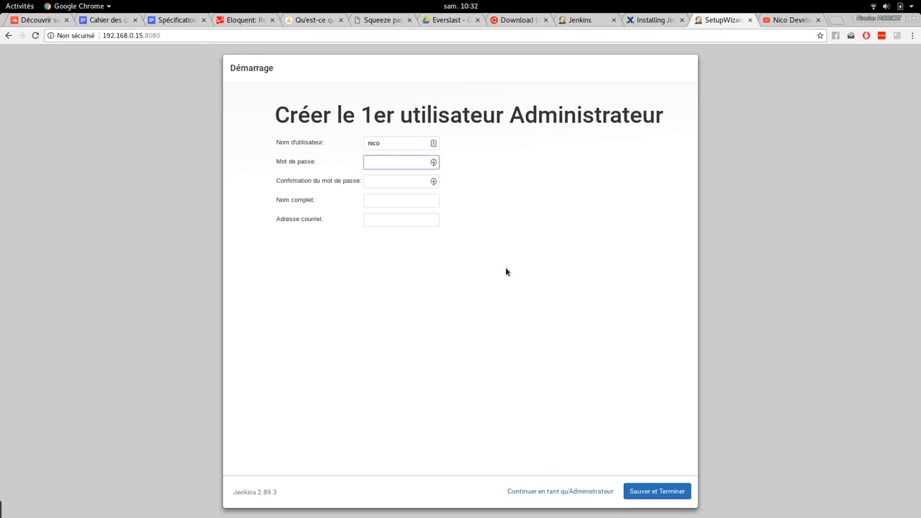
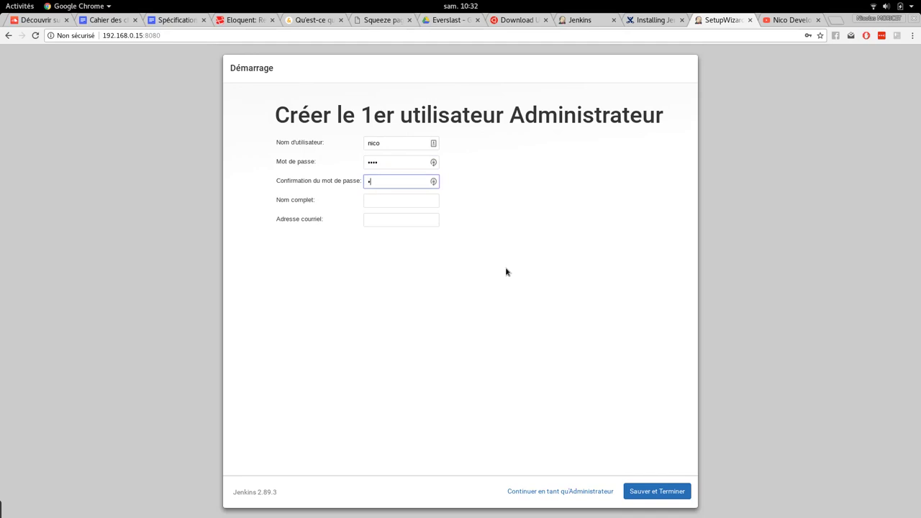
{"action": "key", "text": "Tab"}
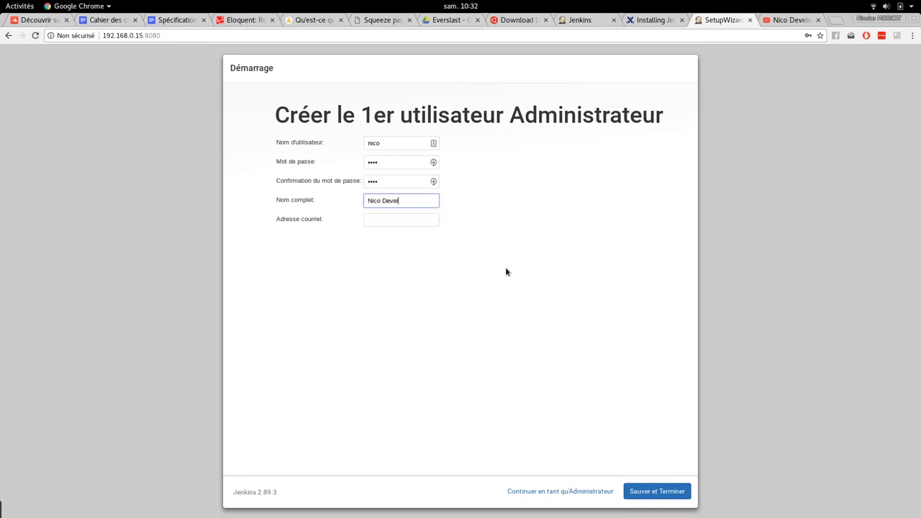
{"action": "left_click", "coordinate": [393, 217]}
{"action": "left_click", "coordinate": [396, 237]}
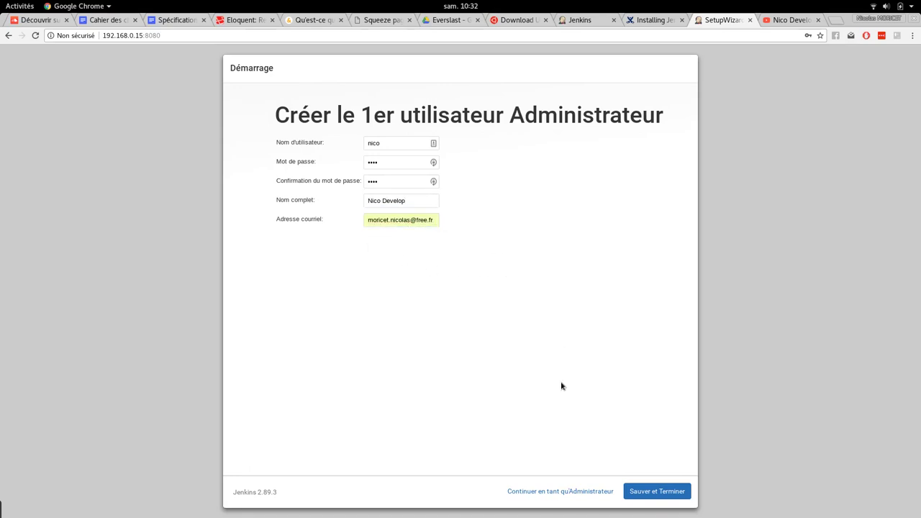
{"action": "left_click", "coordinate": [657, 491]}
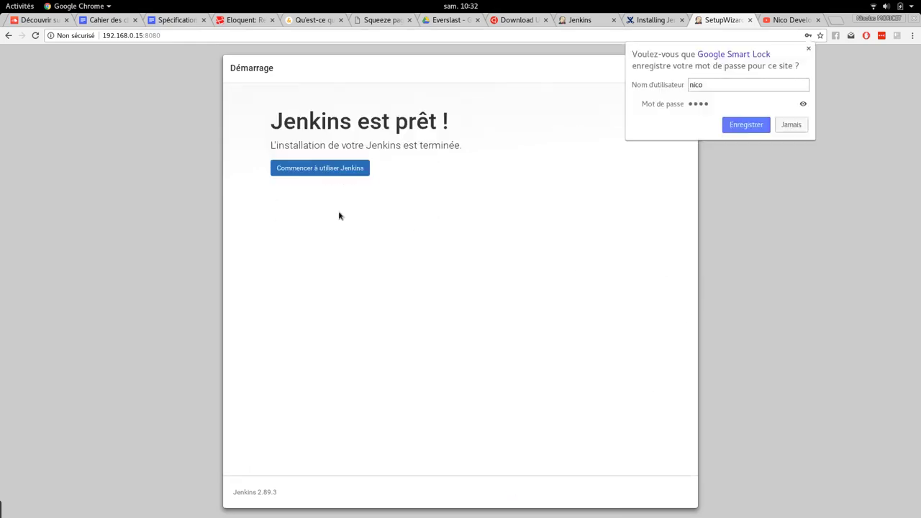
- Decline saving the password, choose Commencer à utiliser Jenkins, then go to Administrer Jenkins
{"action": "left_click", "coordinate": [795, 129]}
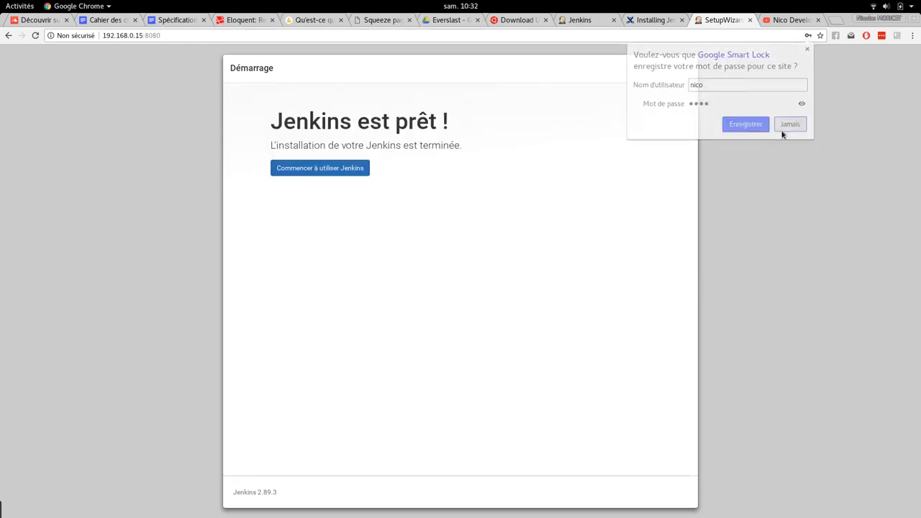
{"action": "left_click", "coordinate": [335, 172]}
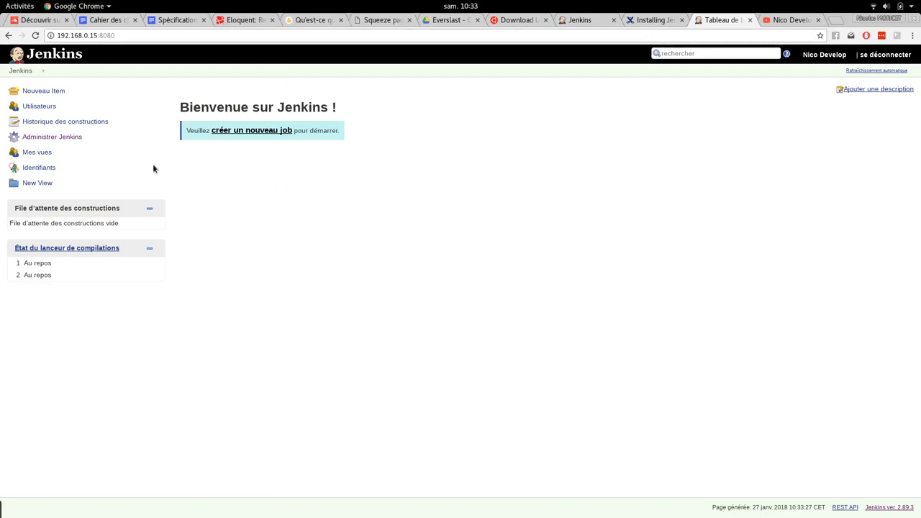
{"action": "left_click", "coordinate": [41, 140]}
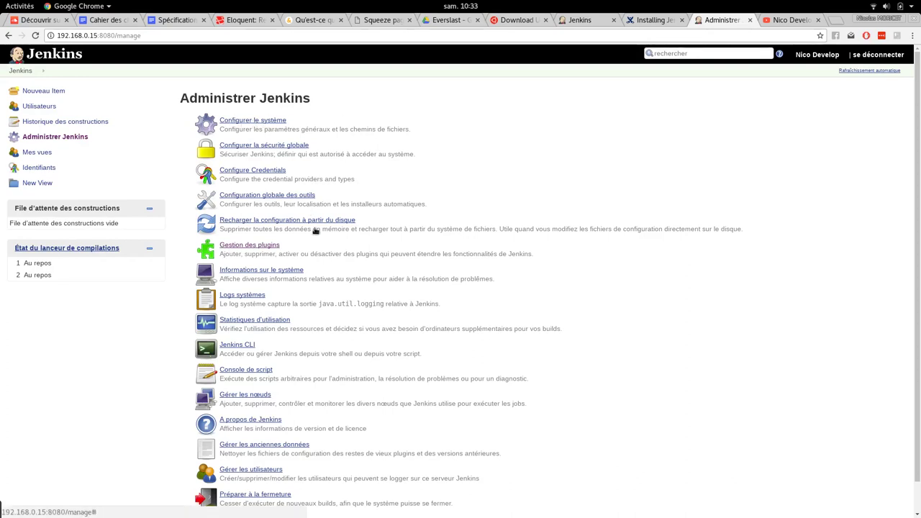
- Go to Gestion des plugins and load the Disponibles plugin list
{"action": "left_click", "coordinate": [240, 245]}
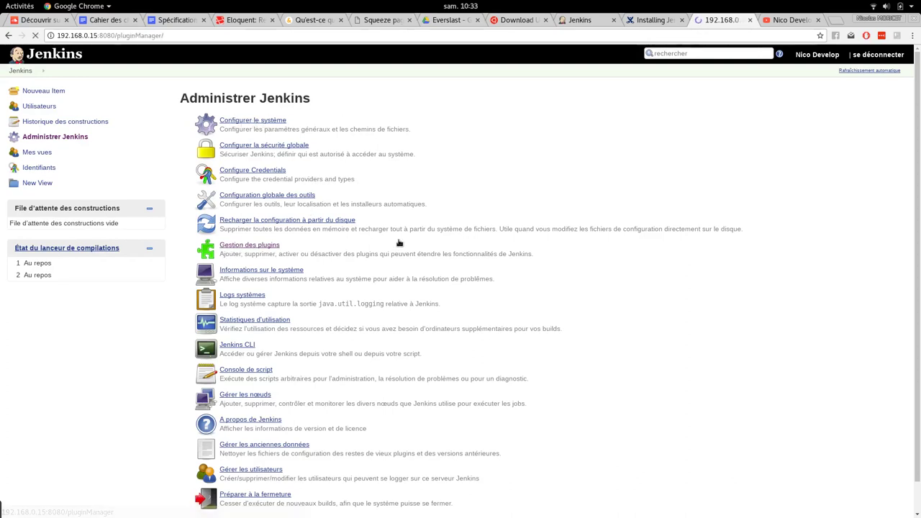
{"action": "left_click", "coordinate": [262, 120]}
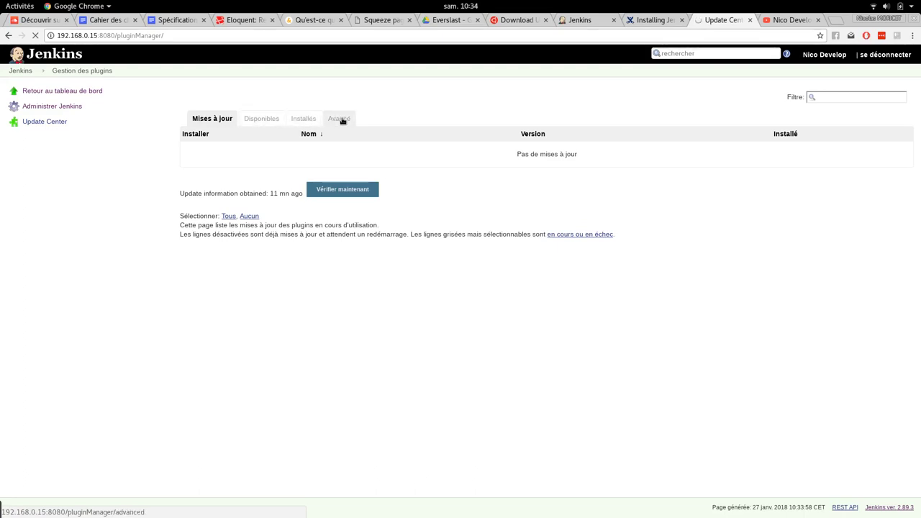
{"action": "left_click", "coordinate": [254, 121]}
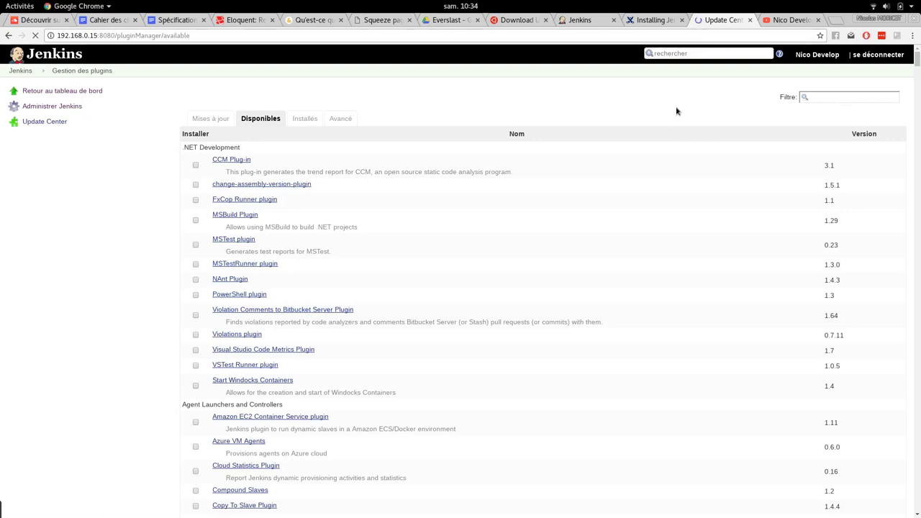
- Filter available plugins by 'Multiple' and tick Multiple SCMs plugin 0.6
{"action": "left_click", "coordinate": [837, 97]}
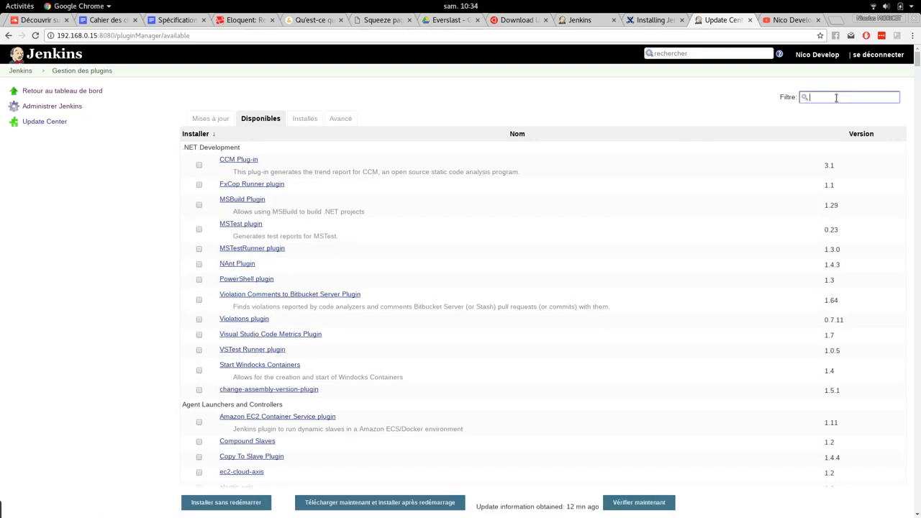
{"action": "type", "text": "Mul"}
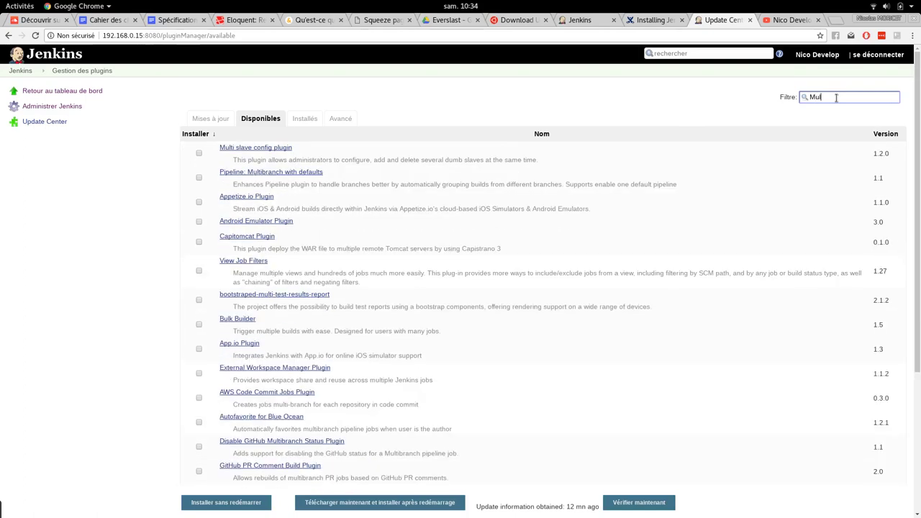
{"action": "type", "text": "tip"}
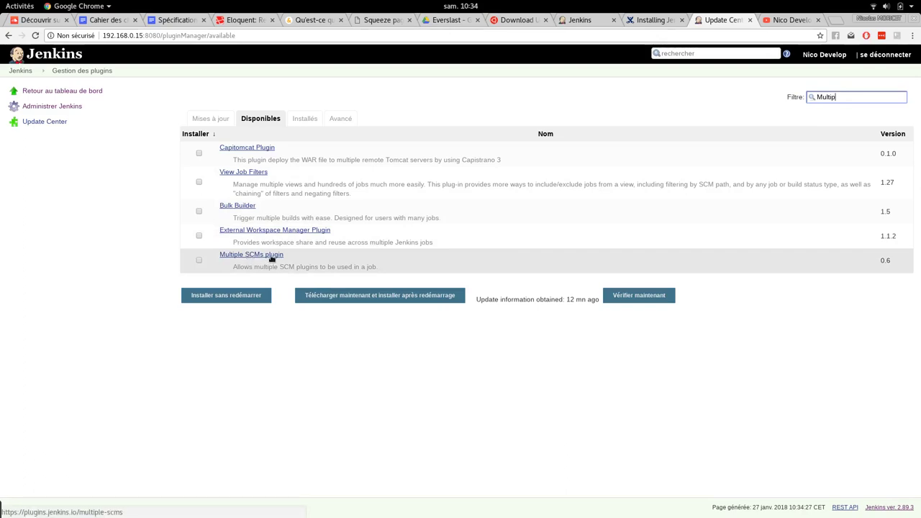
{"action": "left_click", "coordinate": [239, 257]}
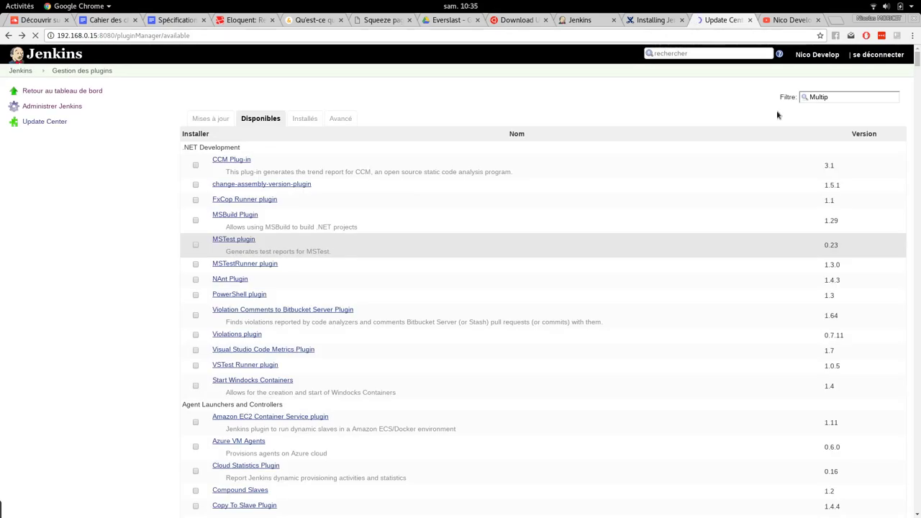
{"action": "left_click", "coordinate": [841, 100]}
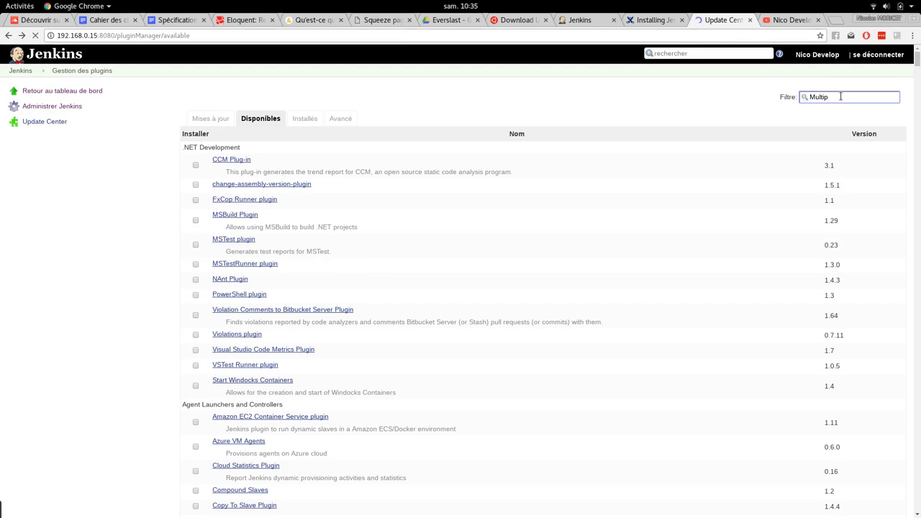
{"action": "type", "text": "le"}
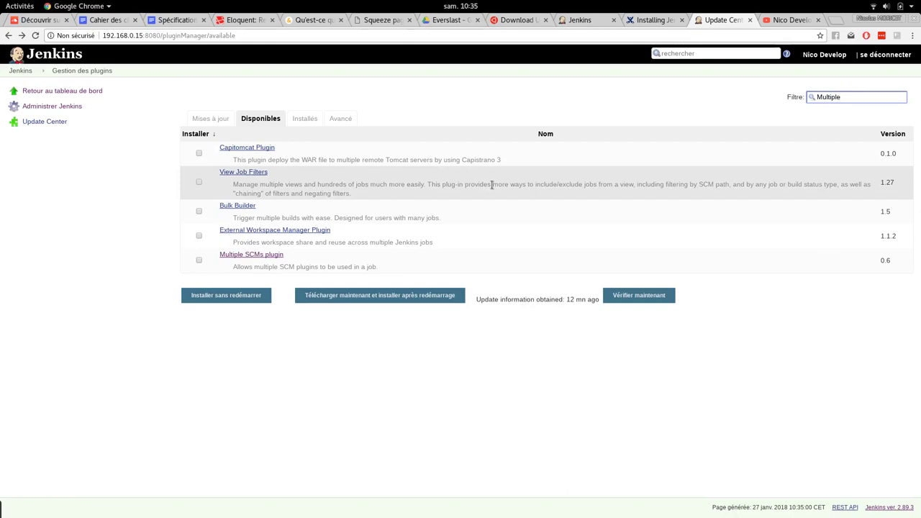
{"action": "left_click", "coordinate": [198, 260]}
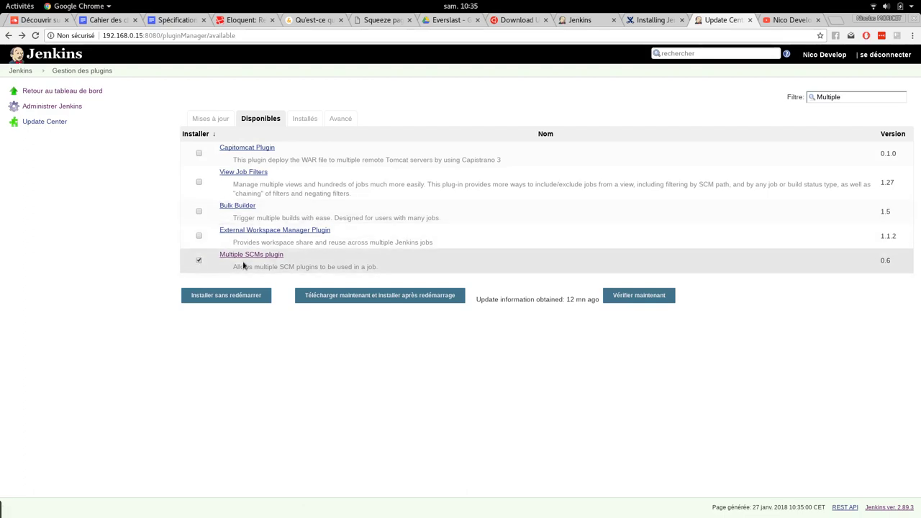
- Install the Multiple SCMs plugin without restarting, confirm it shows Succès, and return to Administrer Jenkins
{"action": "left_click", "coordinate": [236, 299]}
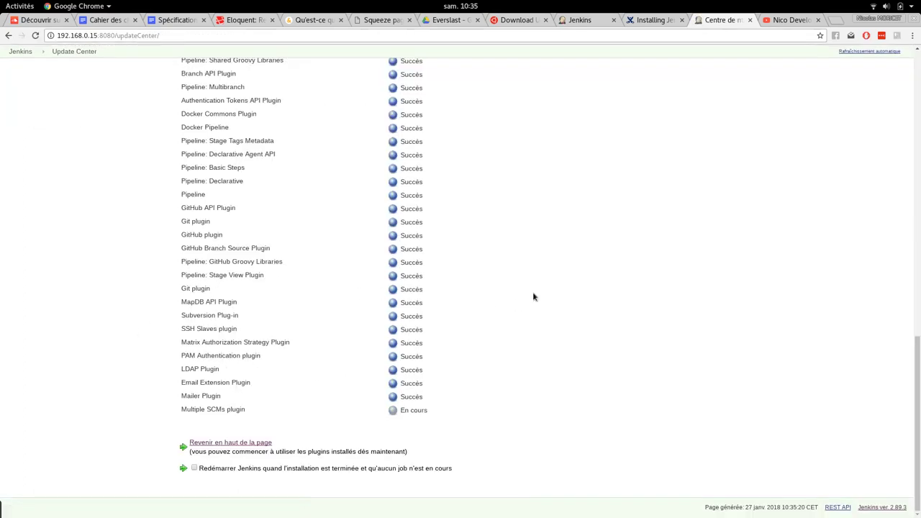
{"action": "left_click_drag", "start_coordinate": [181, 410], "coordinate": [433, 419]}
{"action": "scroll", "coordinate": [292, 346], "scroll_direction": "up", "scroll_amount": 5}
{"action": "scroll", "coordinate": [292, 348], "scroll_direction": "up", "scroll_amount": 5}
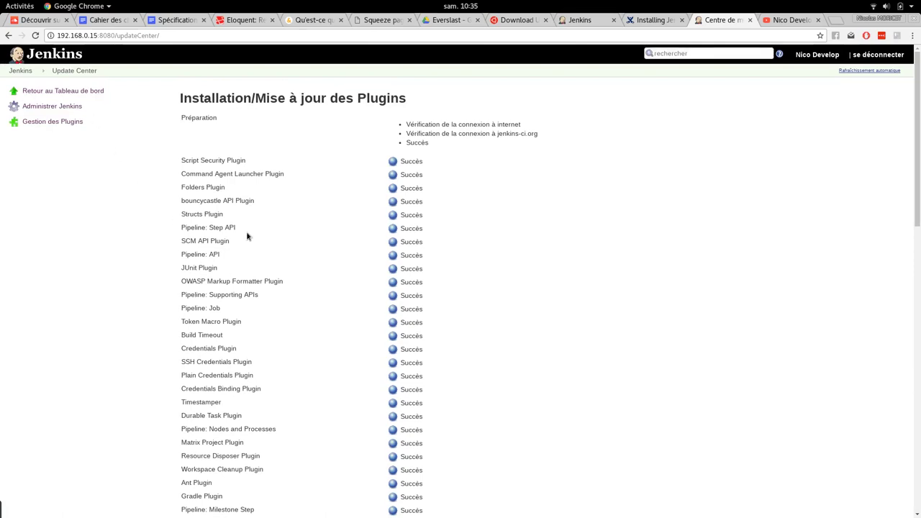
{"action": "left_click", "coordinate": [43, 107]}
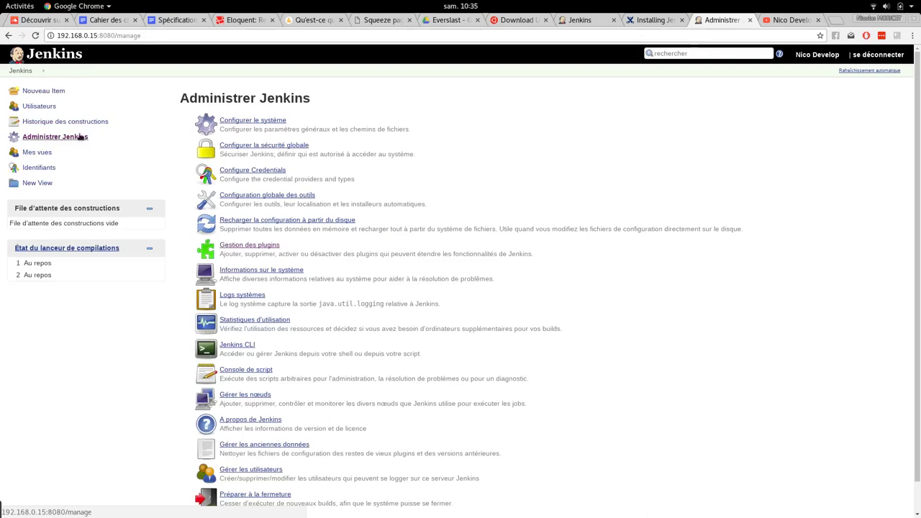
{"action": "left_click", "coordinate": [232, 122]}
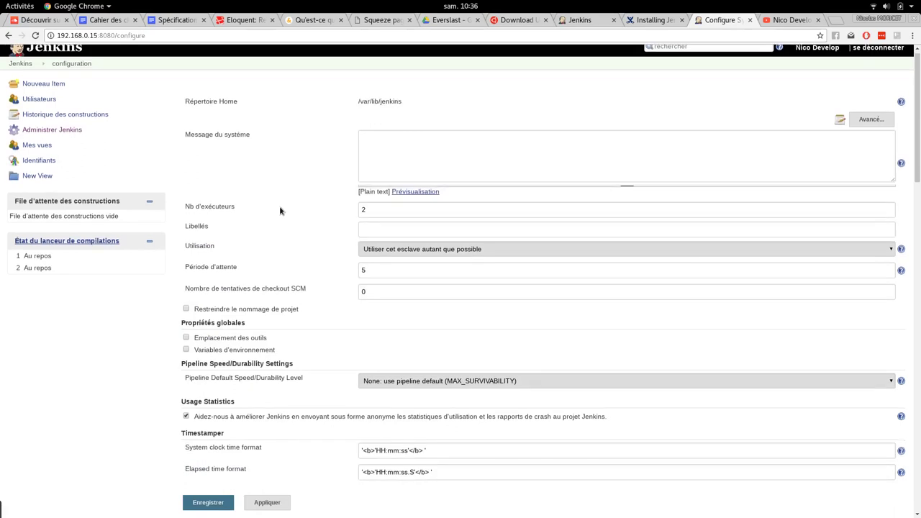
{"action": "scroll", "coordinate": [280, 208], "scroll_direction": "down", "scroll_amount": 5}
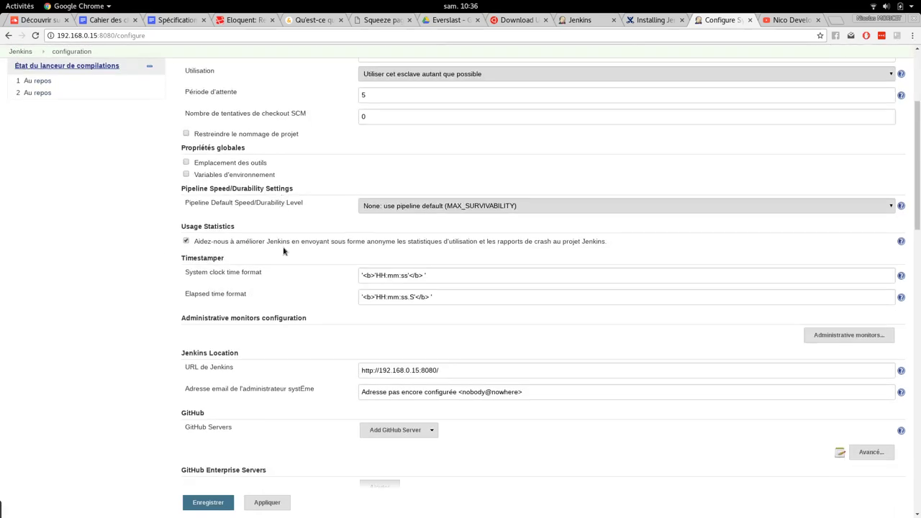
{"action": "scroll", "coordinate": [283, 250], "scroll_direction": "up", "scroll_amount": 5}
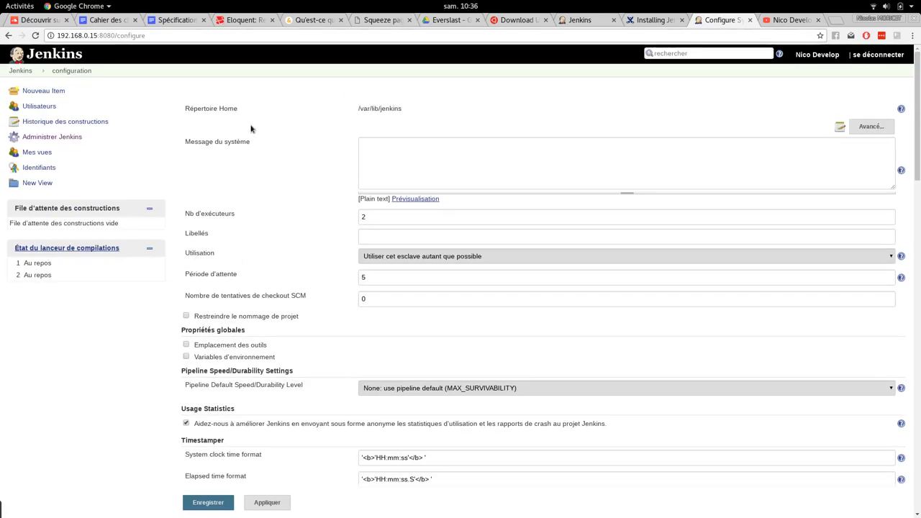
{"action": "scroll", "coordinate": [304, 216], "scroll_direction": "down", "scroll_amount": 5}
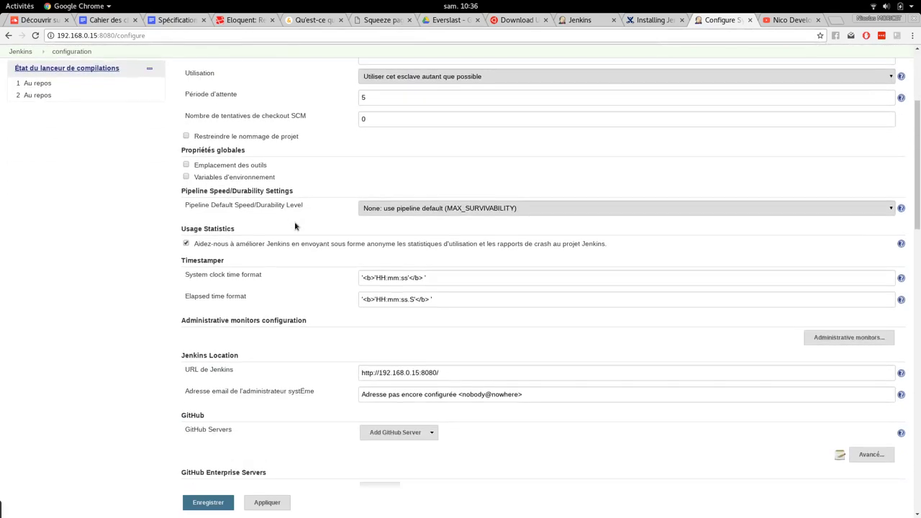
{"action": "scroll", "coordinate": [147, 387], "scroll_direction": "down", "scroll_amount": 5}
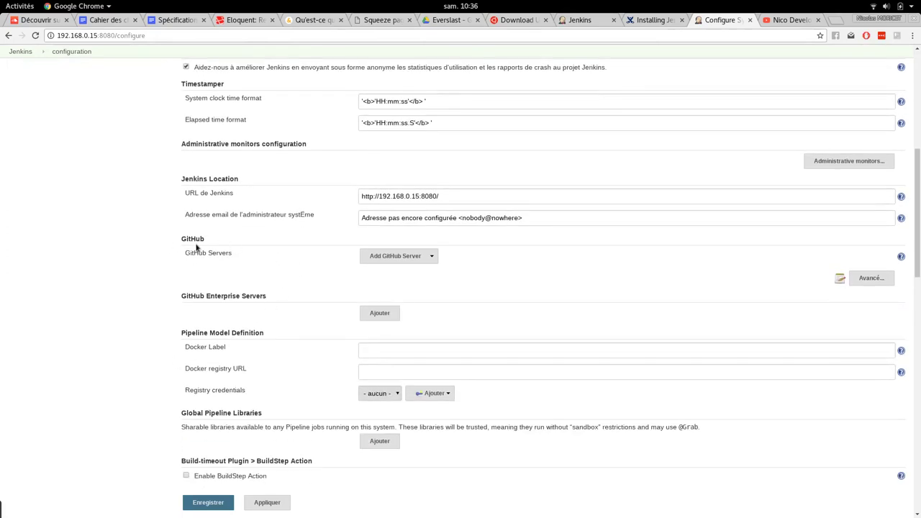
{"action": "left_click", "coordinate": [429, 256]}
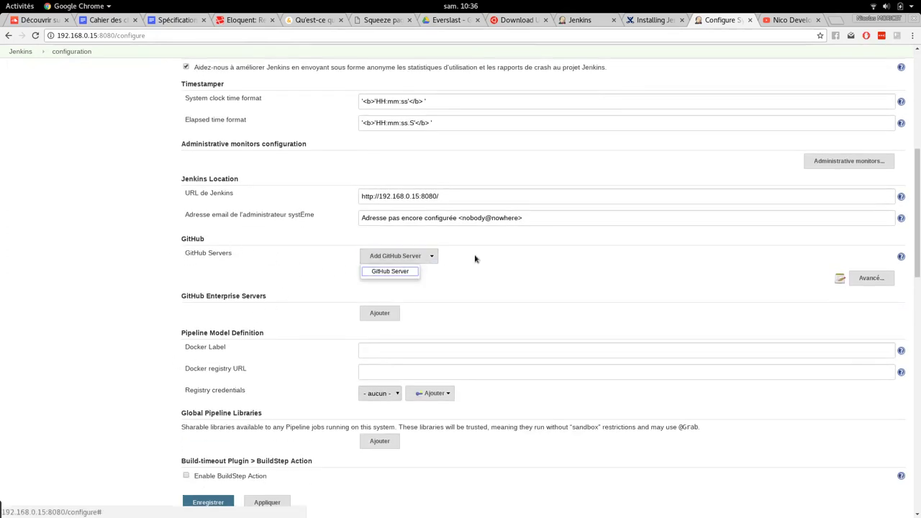
{"action": "left_click", "coordinate": [142, 286]}
{"action": "scroll", "coordinate": [143, 286], "scroll_direction": "down", "scroll_amount": 4}
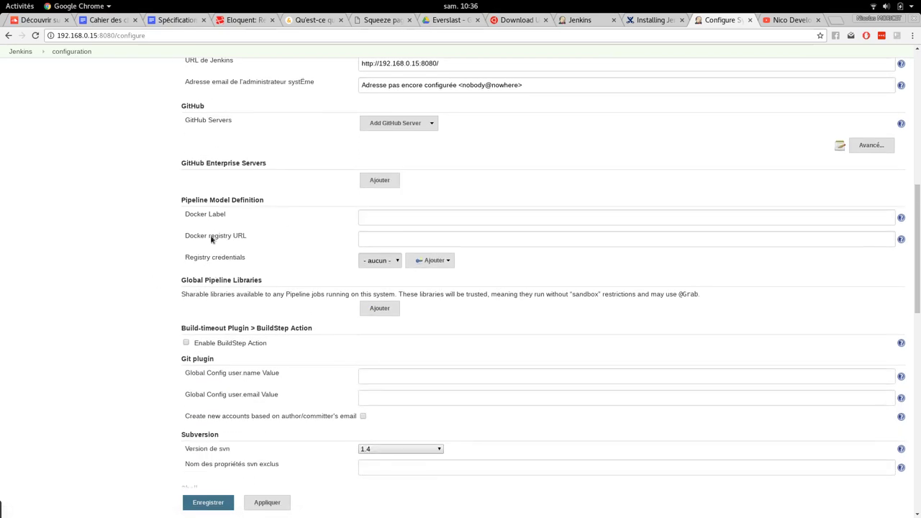
{"action": "scroll", "coordinate": [131, 287], "scroll_direction": "down", "scroll_amount": 1}
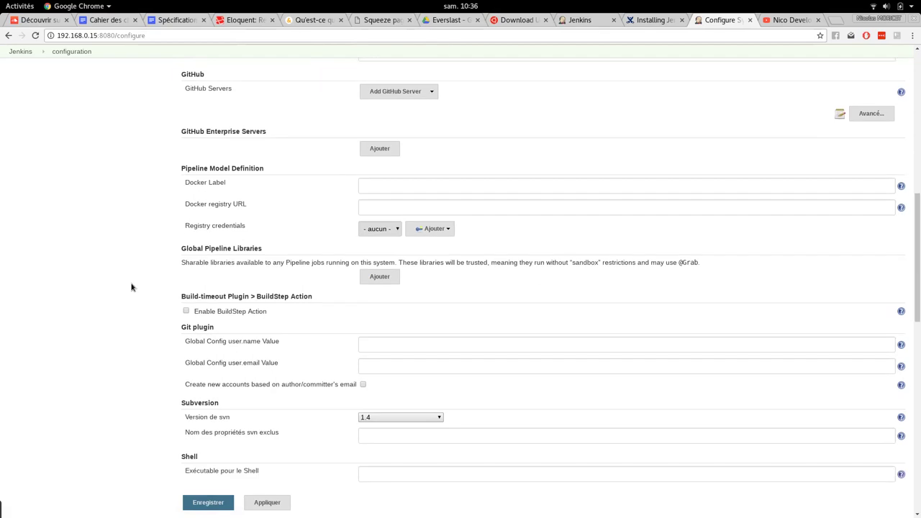
{"action": "scroll", "coordinate": [140, 241], "scroll_direction": "down", "scroll_amount": 4}
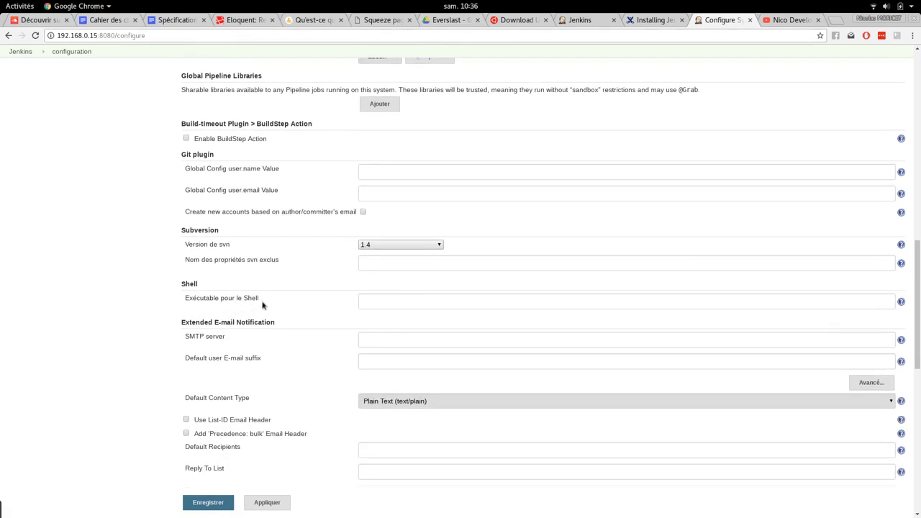
{"action": "scroll", "coordinate": [144, 347], "scroll_direction": "down", "scroll_amount": 1}
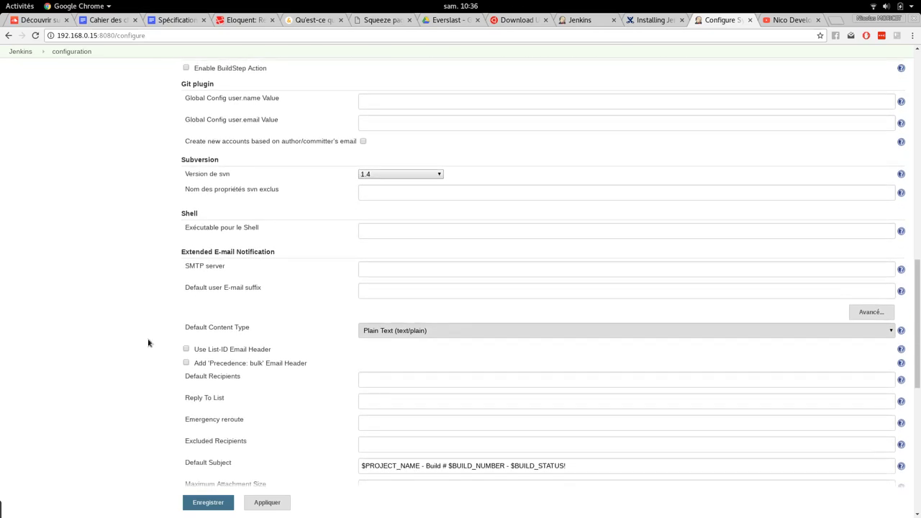
{"action": "scroll", "coordinate": [281, 295], "scroll_direction": "down", "scroll_amount": 9}
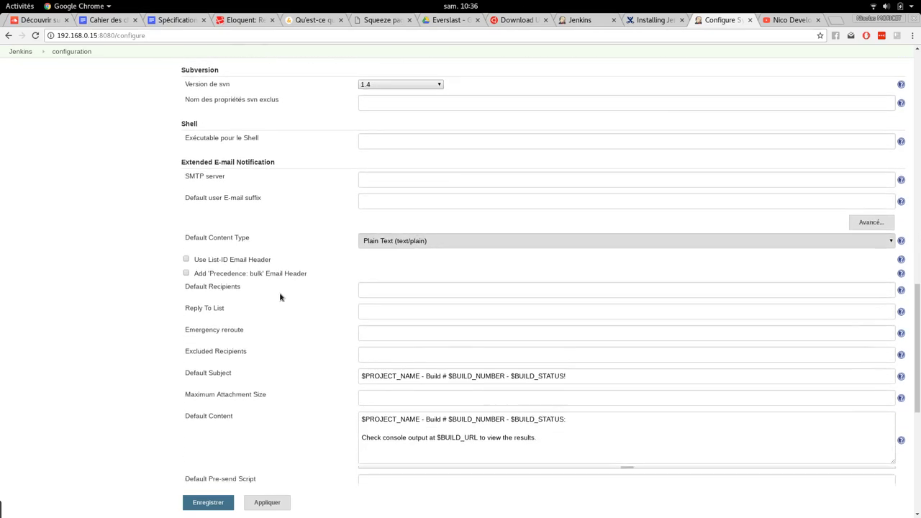
{"action": "scroll", "coordinate": [281, 298], "scroll_direction": "down", "scroll_amount": 3}
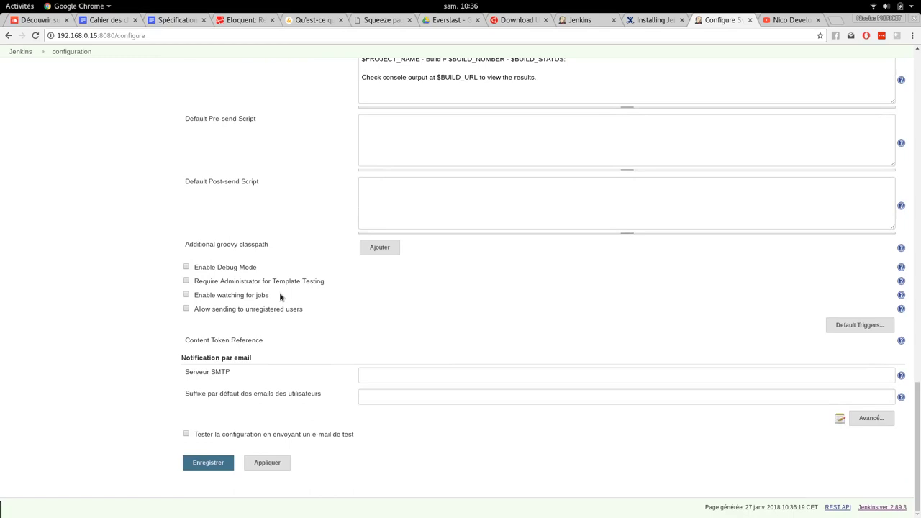
{"action": "scroll", "coordinate": [281, 297], "scroll_direction": "up", "scroll_amount": 20}
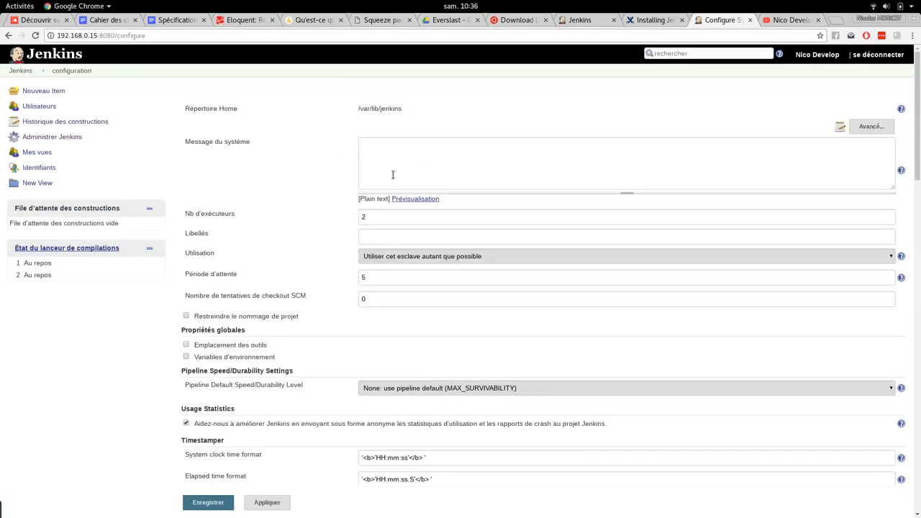
- Quit the system configuration without saving and start creating a new job
{"action": "left_click", "coordinate": [14, 72]}
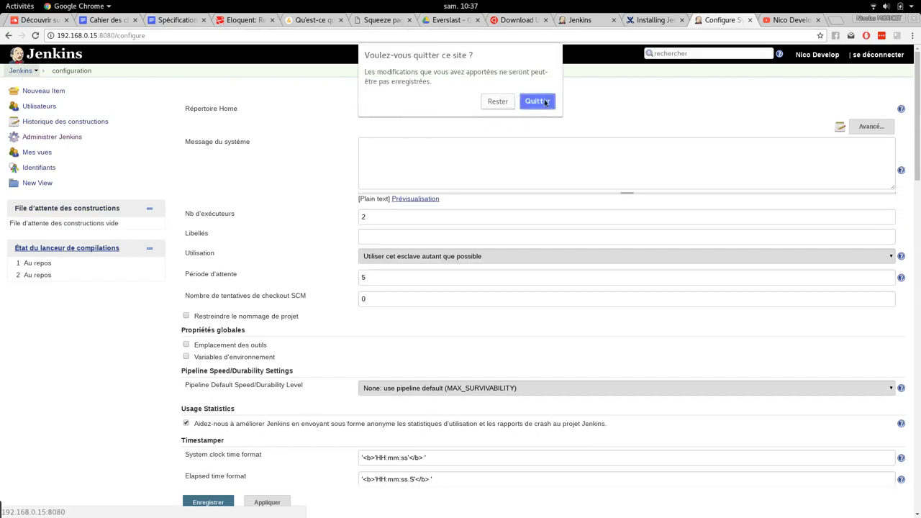
{"action": "left_click", "coordinate": [536, 101]}
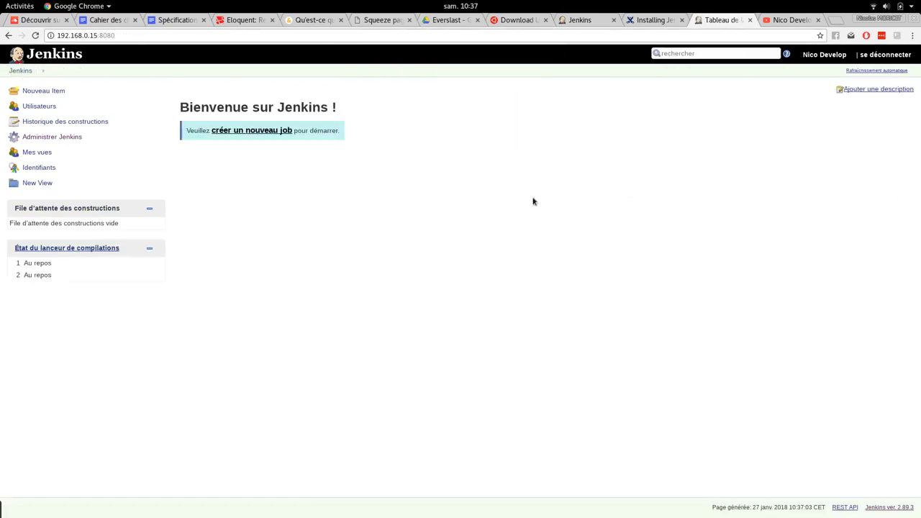
{"action": "left_click", "coordinate": [232, 131]}
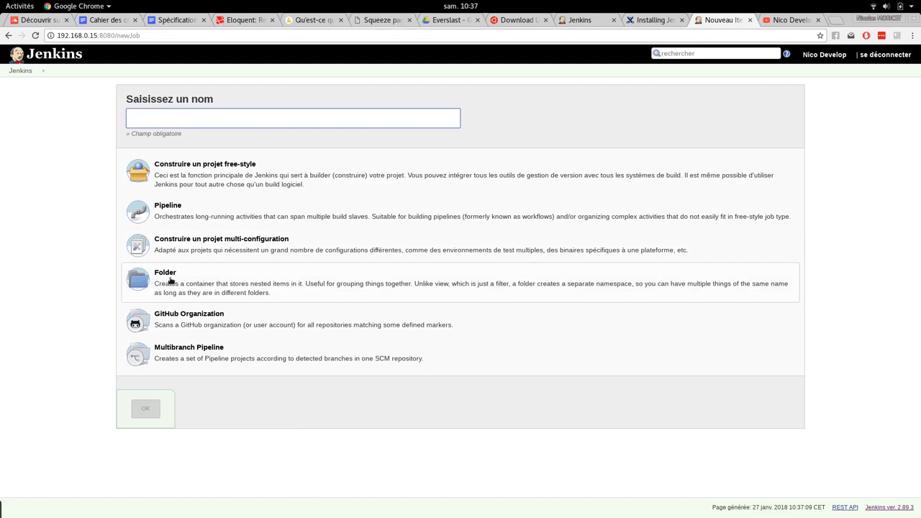
- Discard the trial Folder type and sample name, and select 'Construire un projet free-style' instead
{"action": "left_click", "coordinate": [164, 281]}
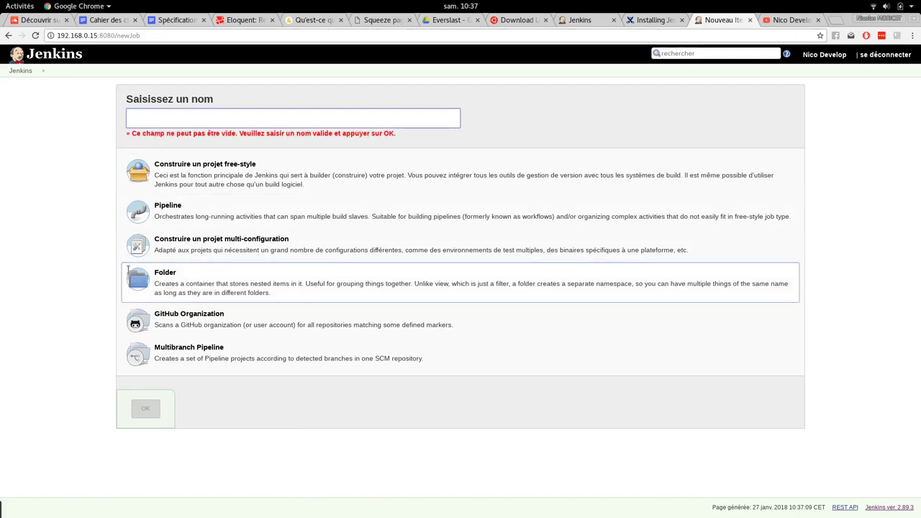
{"action": "left_click", "coordinate": [140, 118]}
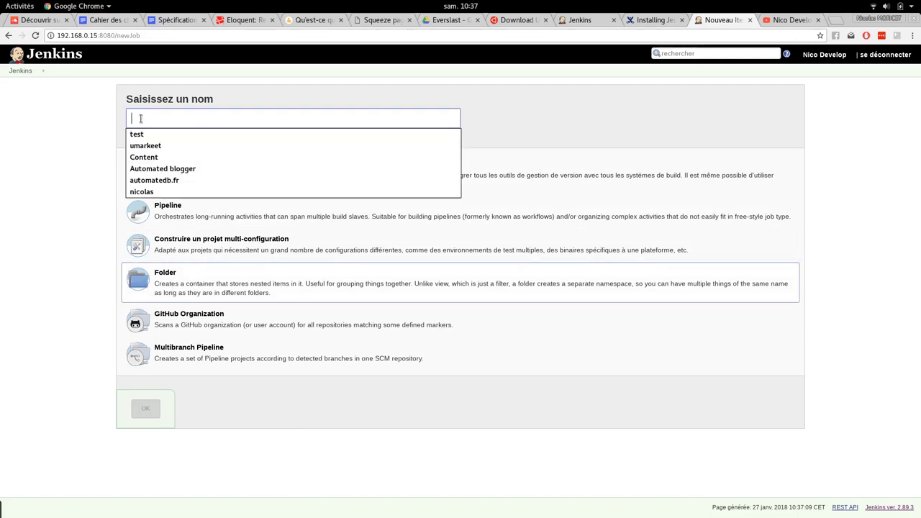
{"action": "type", "text": "Nom de ton dossier"}
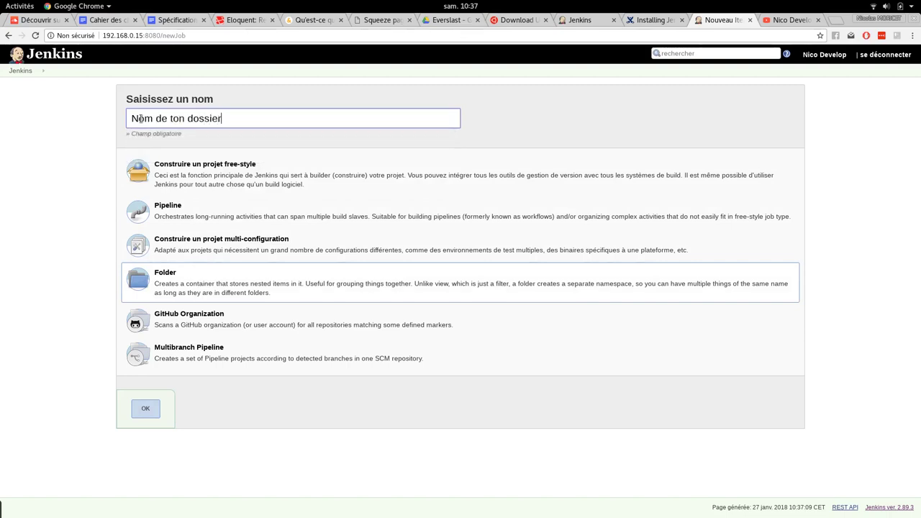
{"action": "key", "text": "ctrl+a"}
{"action": "key", "text": "BackSpace"}
{"action": "left_click", "coordinate": [196, 173]}
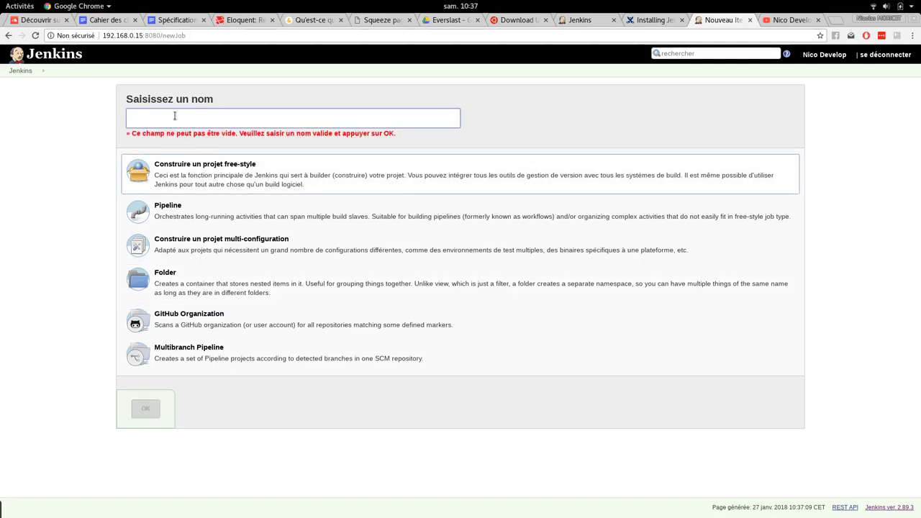
- Name the item 'test', create the free-style job, and focus its Description field
{"action": "type", "text": "test"}
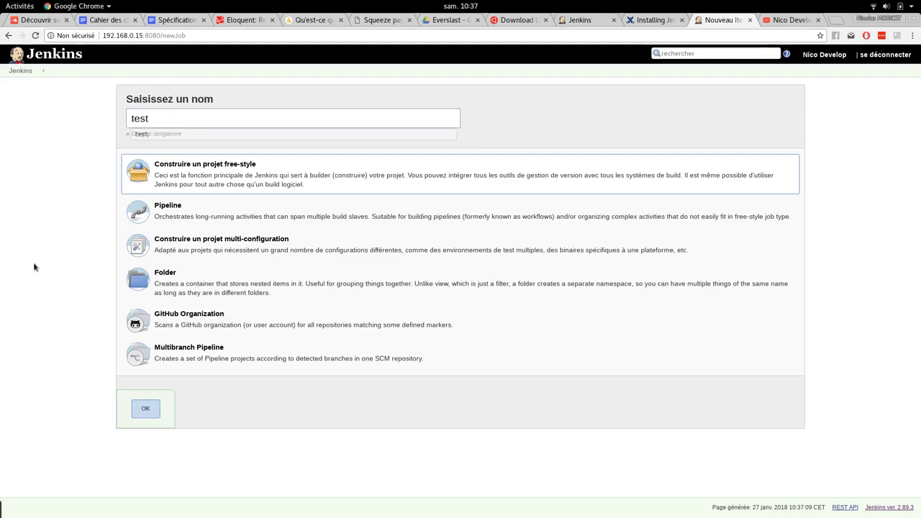
{"action": "left_click", "coordinate": [145, 405]}
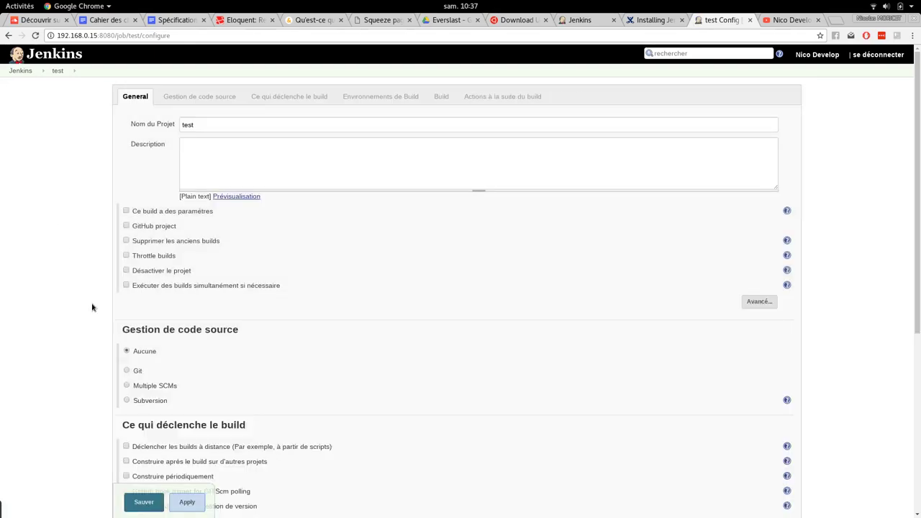
{"action": "left_click", "coordinate": [226, 151]}
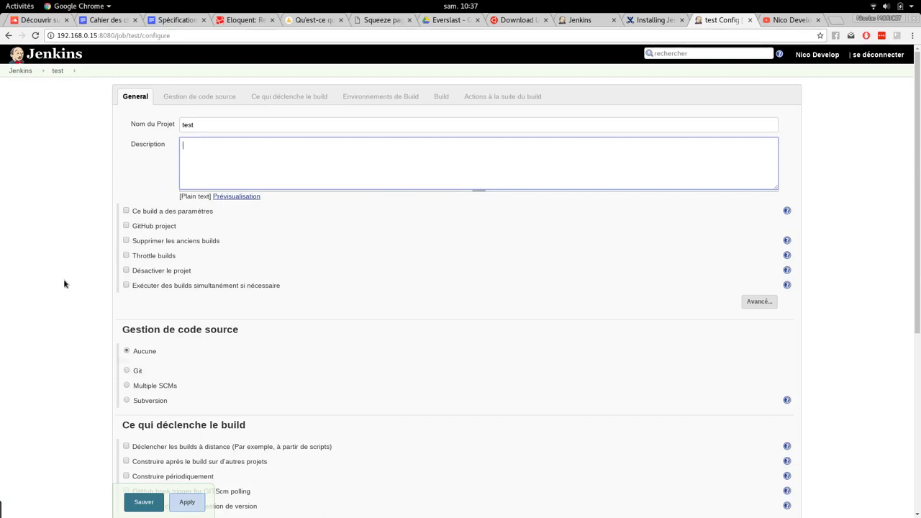
{"action": "scroll", "coordinate": [62, 230], "scroll_direction": "down", "scroll_amount": 3}
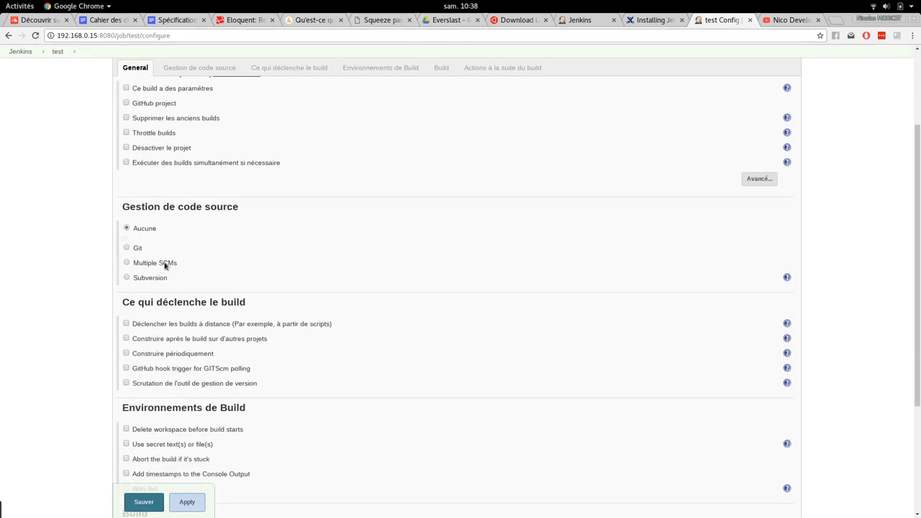
- Select Multiple SCMs for source code management and add a Git source
{"action": "left_click", "coordinate": [126, 263]}
{"action": "left_click", "coordinate": [151, 280]}
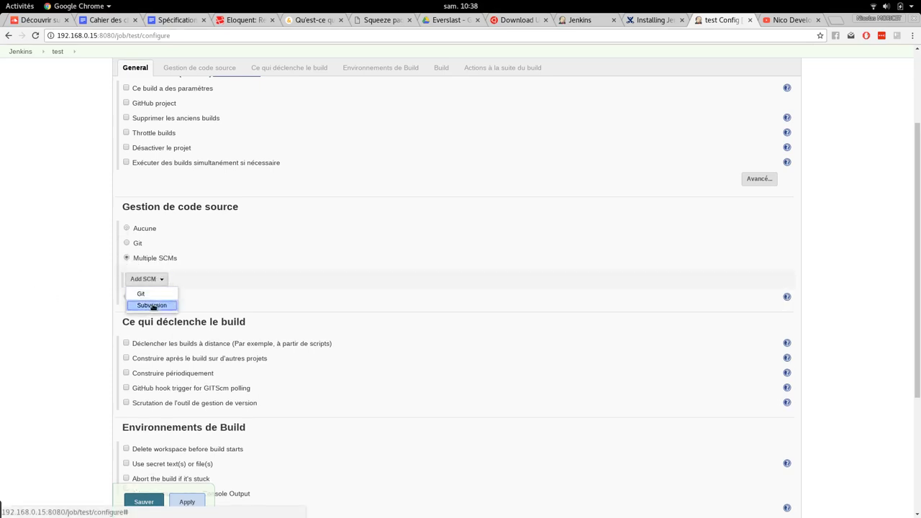
{"action": "left_click", "coordinate": [141, 295]}
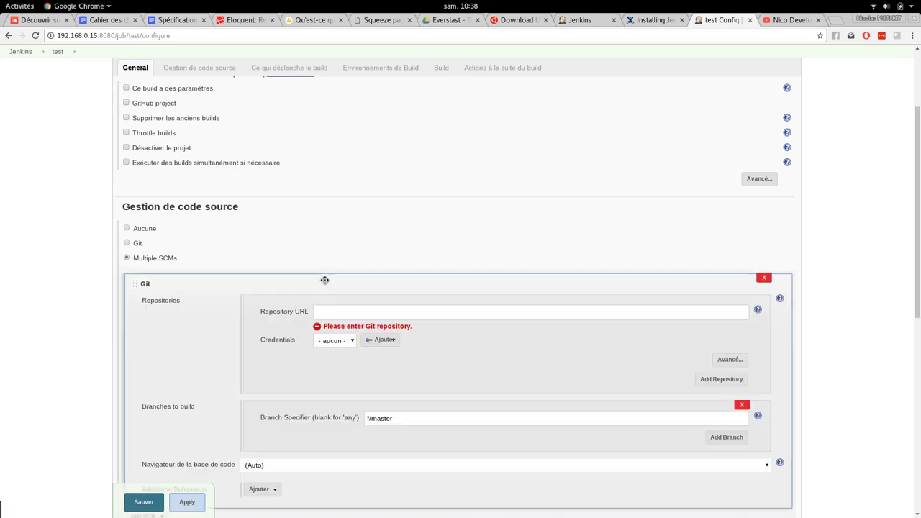
{"action": "scroll", "coordinate": [310, 303], "scroll_direction": "down", "scroll_amount": 2}
{"action": "scroll", "coordinate": [301, 326], "scroll_direction": "down", "scroll_amount": 1}
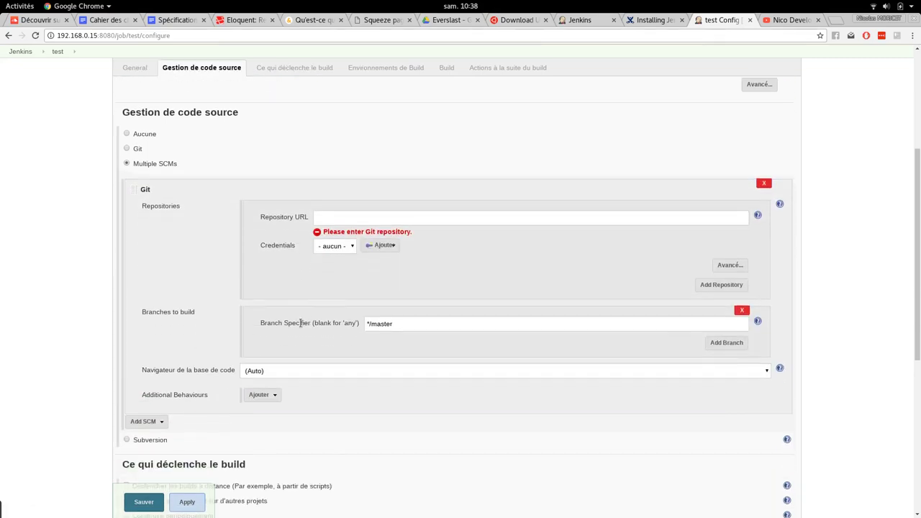
{"action": "left_click", "coordinate": [343, 219]}
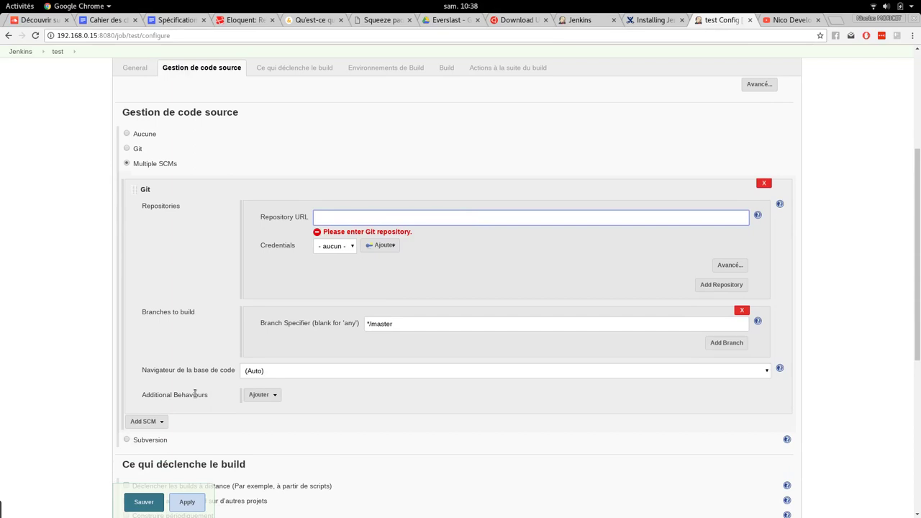
- Add a 'Check out to a sub-directory' behaviour, then delete the trial Git entry
{"action": "scroll", "coordinate": [230, 353], "scroll_direction": "down", "scroll_amount": 3}
{"action": "left_click", "coordinate": [270, 296]}
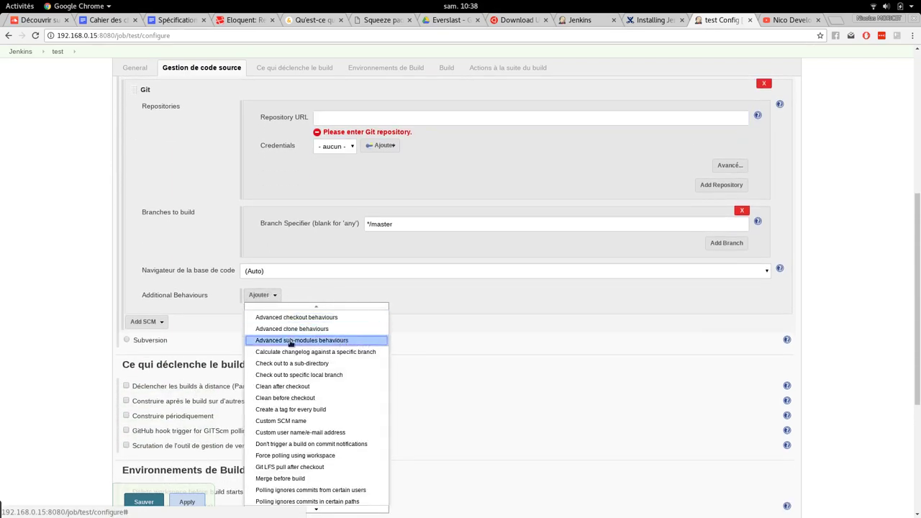
{"action": "left_click", "coordinate": [303, 365]}
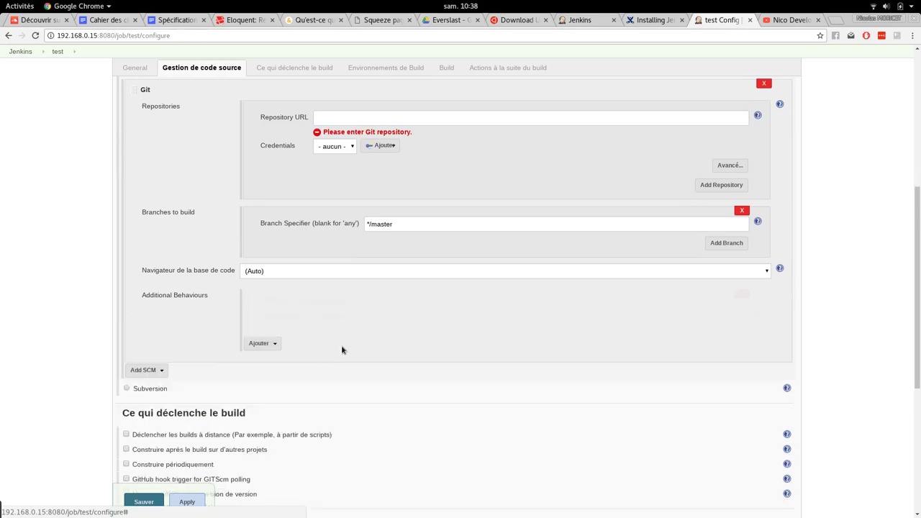
{"action": "left_click", "coordinate": [362, 318]}
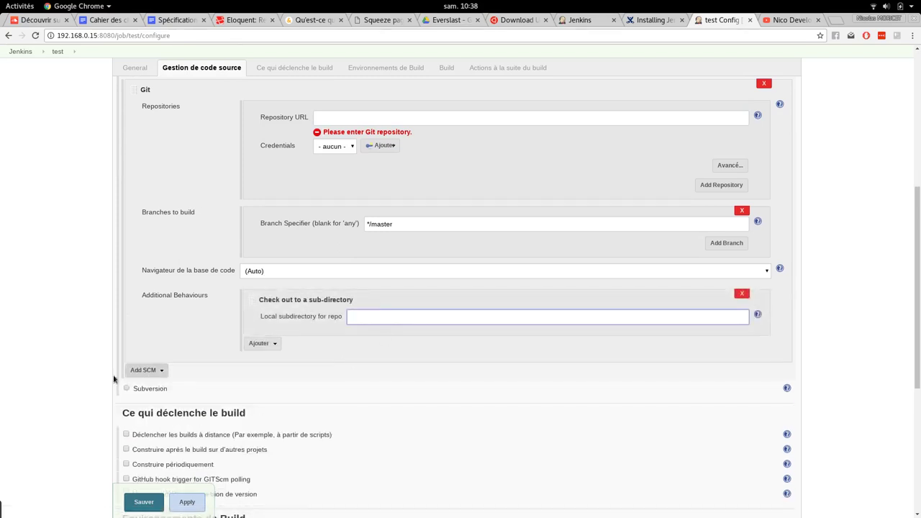
{"action": "scroll", "coordinate": [75, 378], "scroll_direction": "up", "scroll_amount": 3}
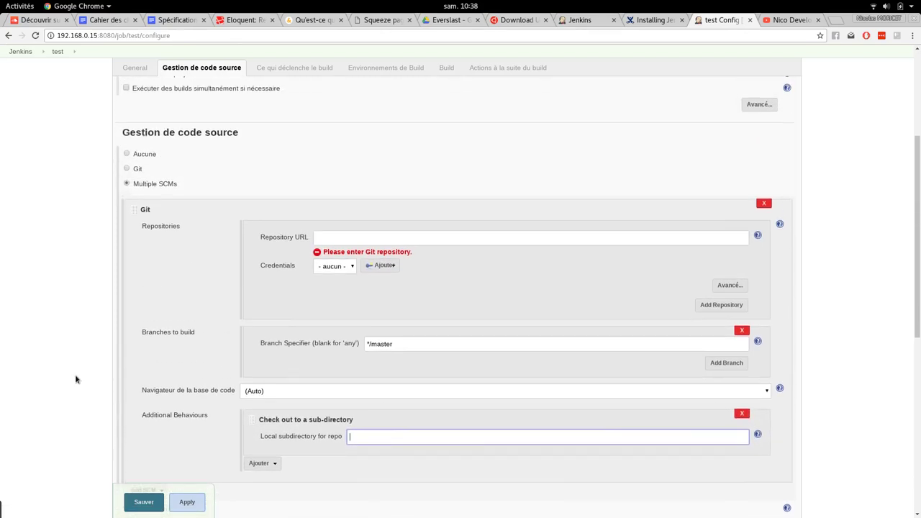
{"action": "left_click", "coordinate": [764, 205]}
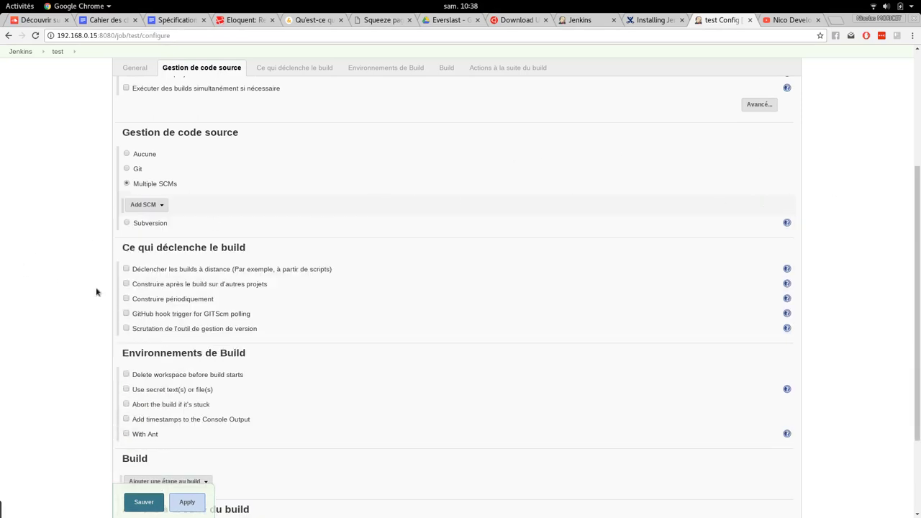
{"action": "scroll", "coordinate": [93, 291], "scroll_direction": "up", "scroll_amount": 3}
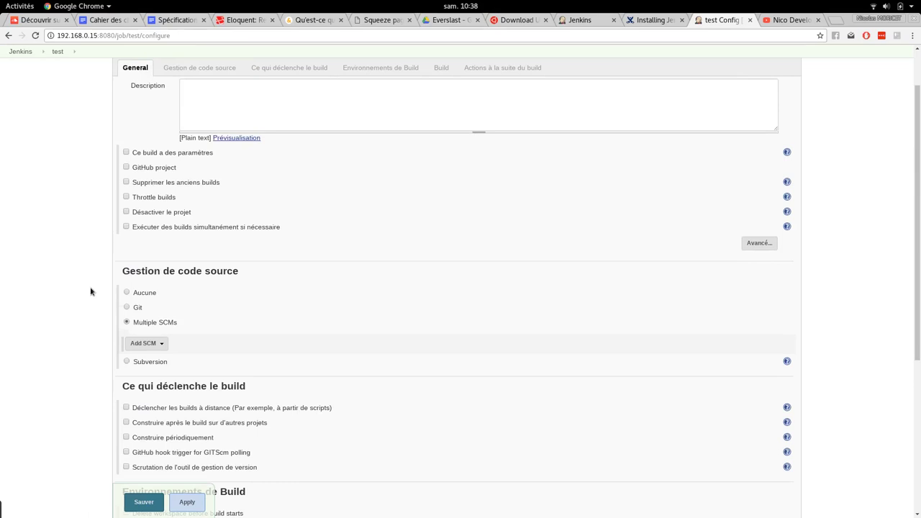